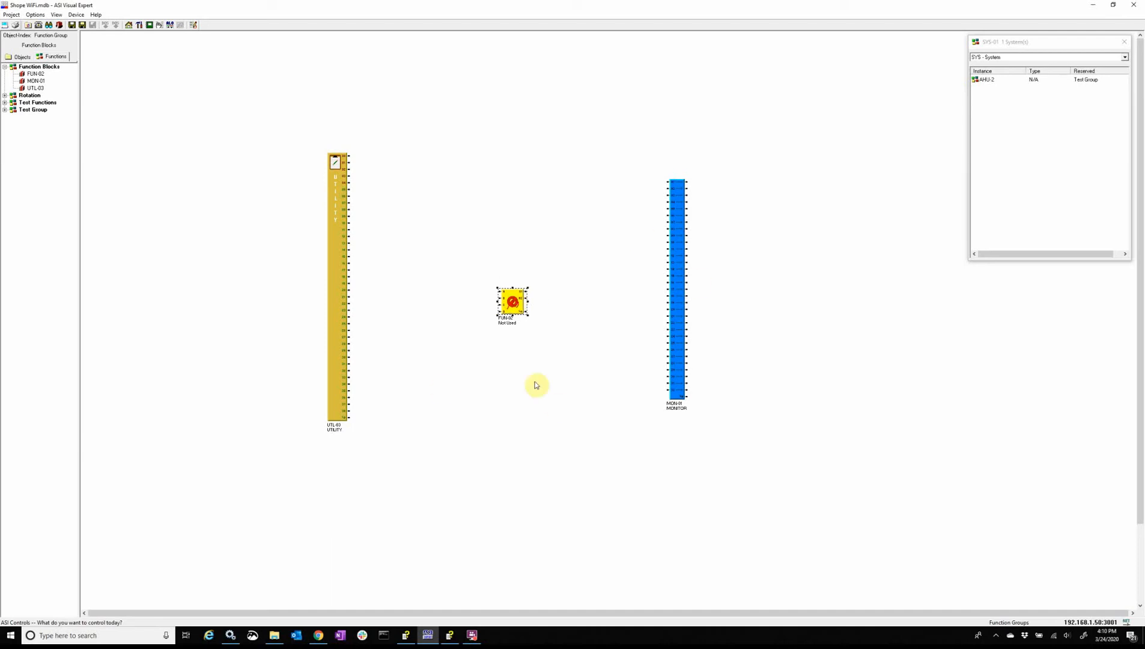
Step: Change the FUN-02 block's function type to Lookup and enable the block
right_click(509, 298)
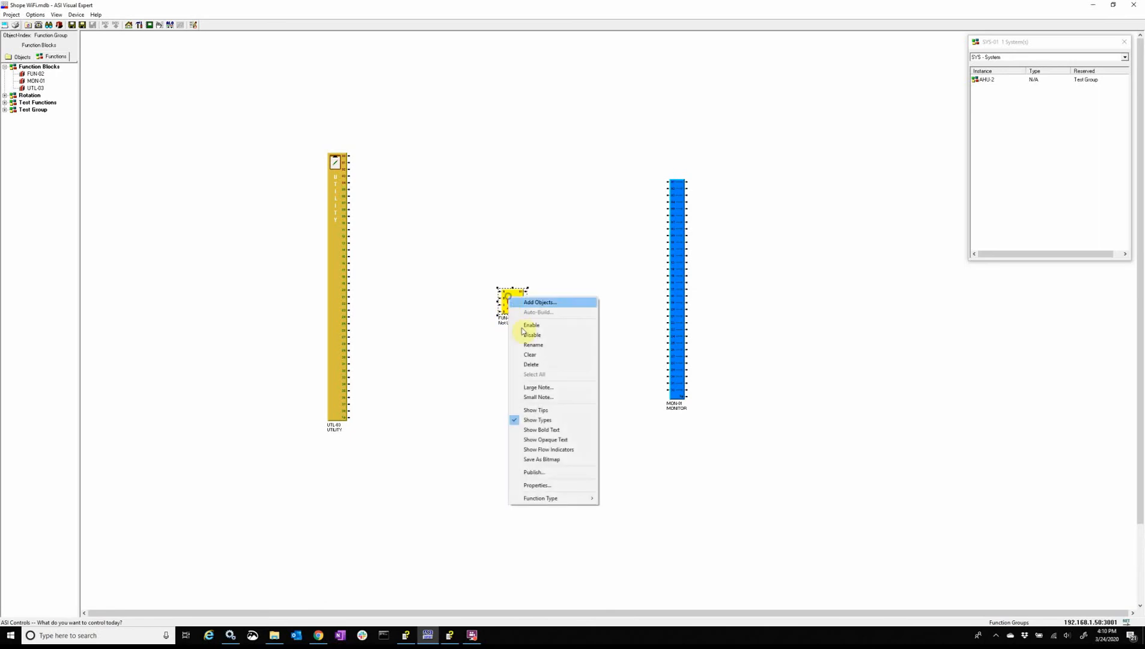
mouse_move(549, 500)
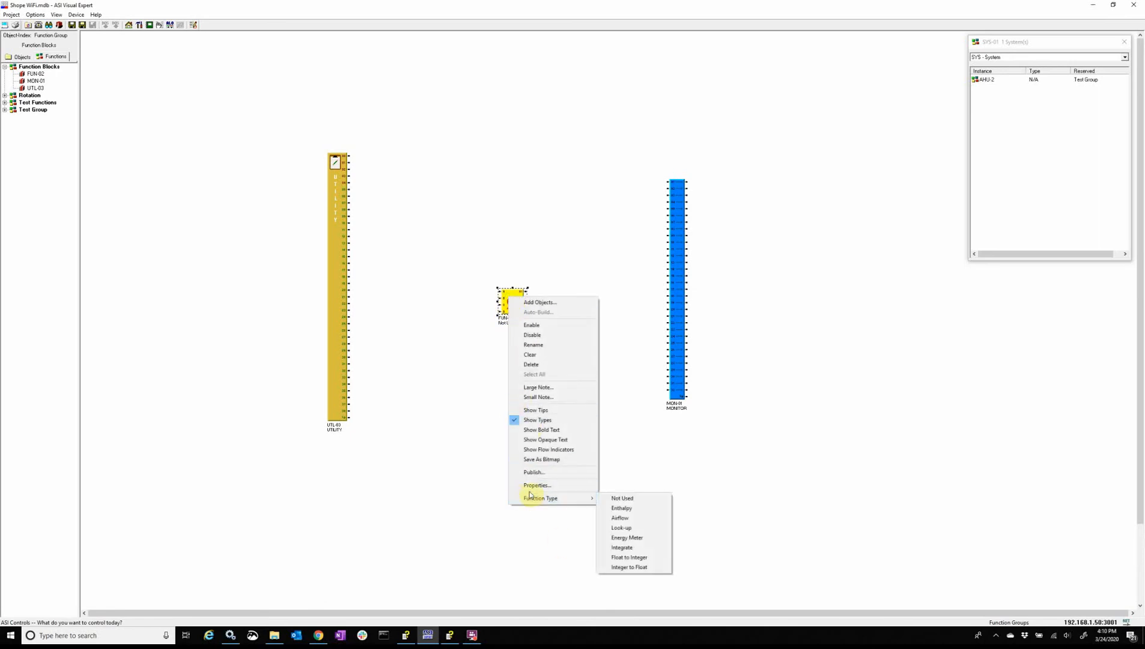
left_click(623, 528)
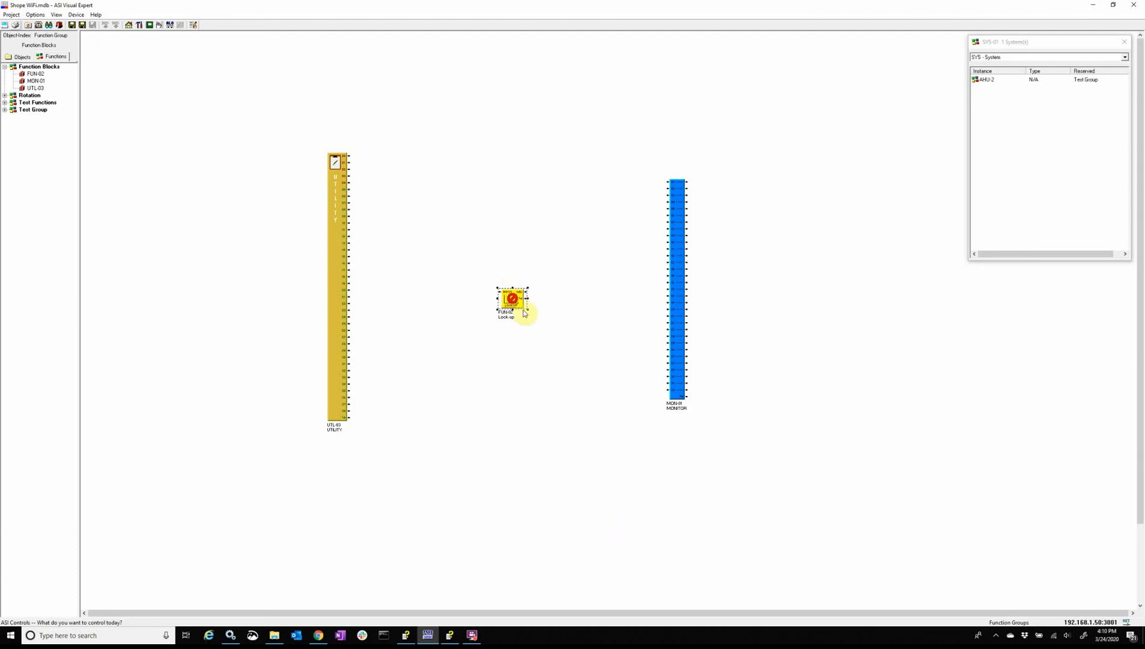
right_click(515, 293)
left_click(539, 319)
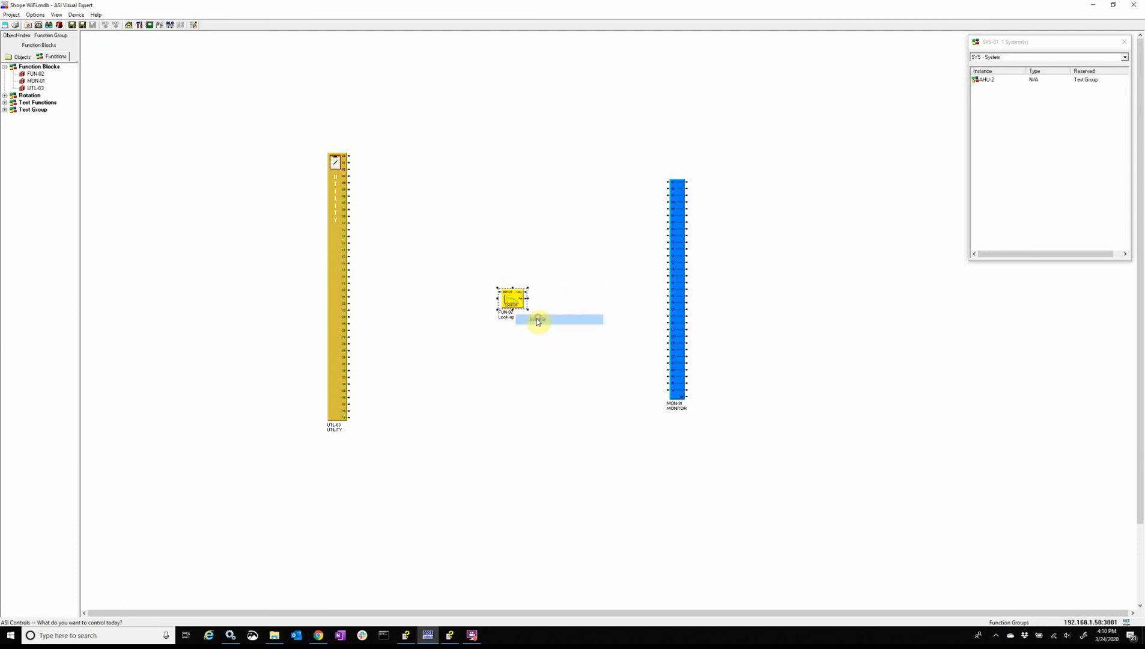
Step: Open the properties of FUN-02 and set its Calculation Interval to 5
right_click(512, 295)
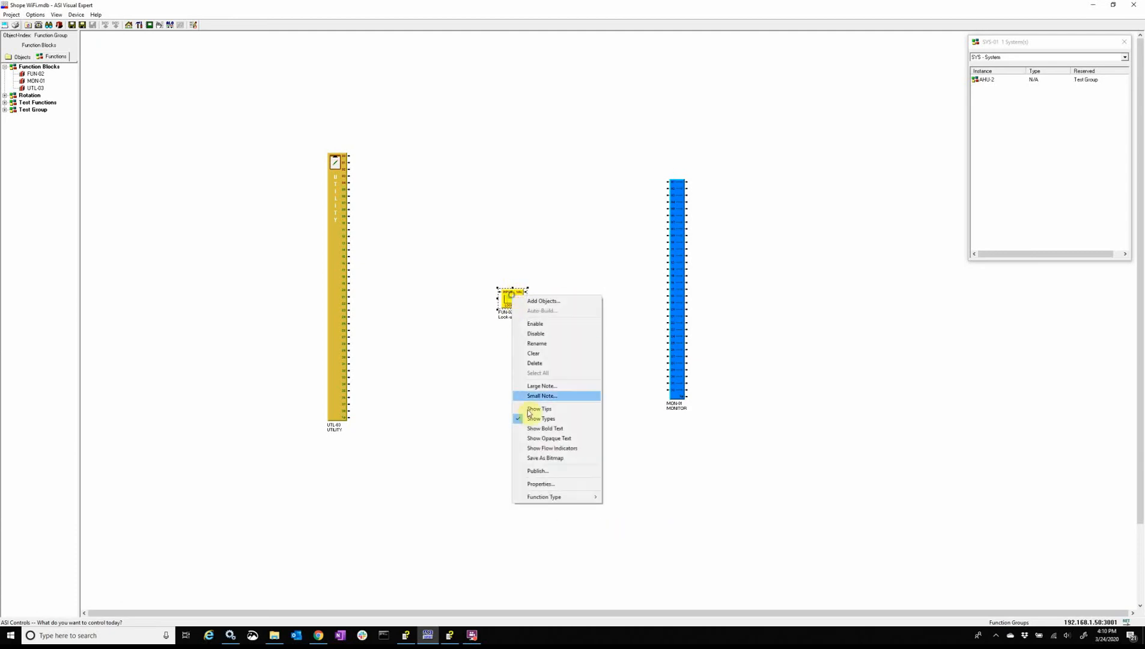
left_click(550, 483)
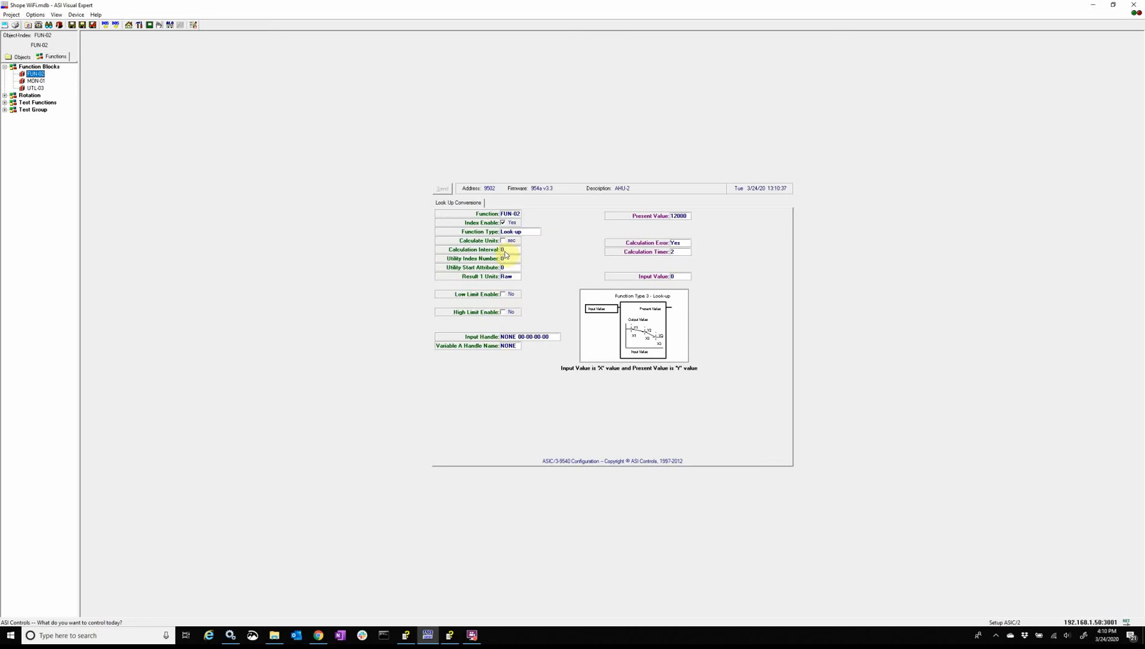
double_click(513, 250)
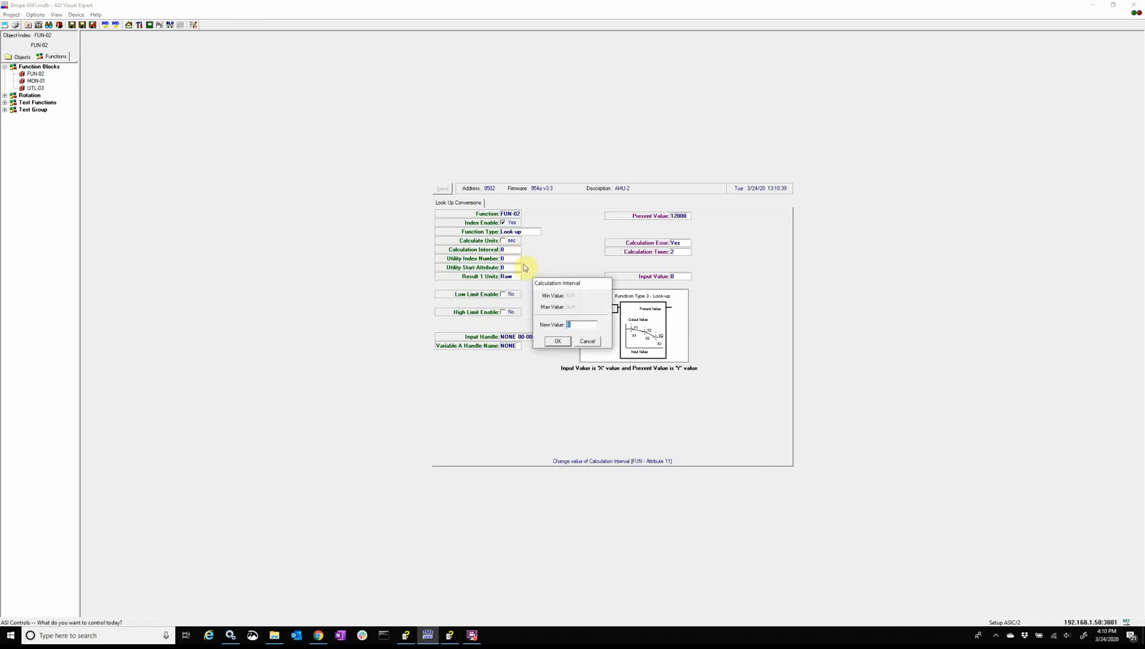
type("5")
key("Return")
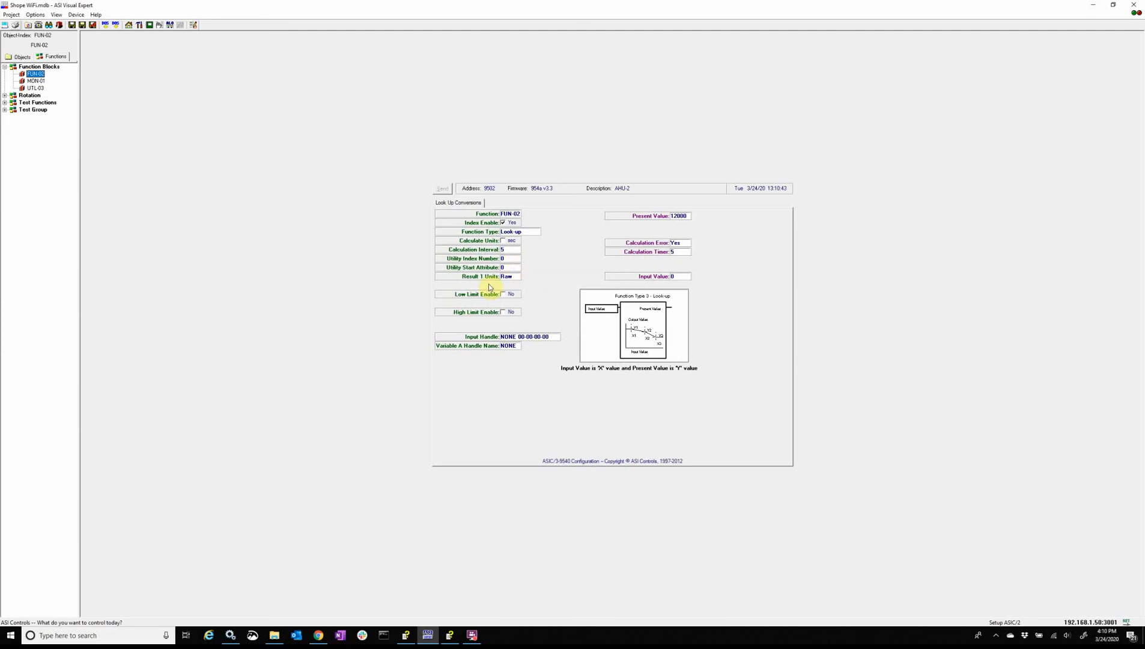
Step: Set the Utility Index Number to 3 and the Utility Start Attribute to 10, and enable both the low and high limits
double_click(511, 259)
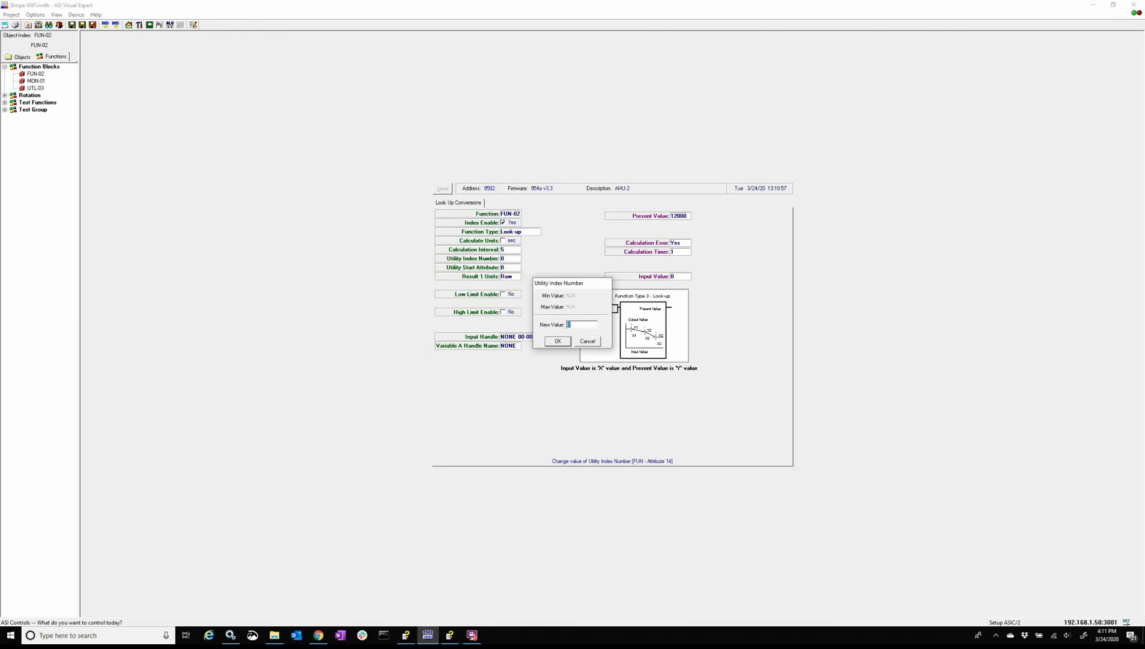
key("Return")
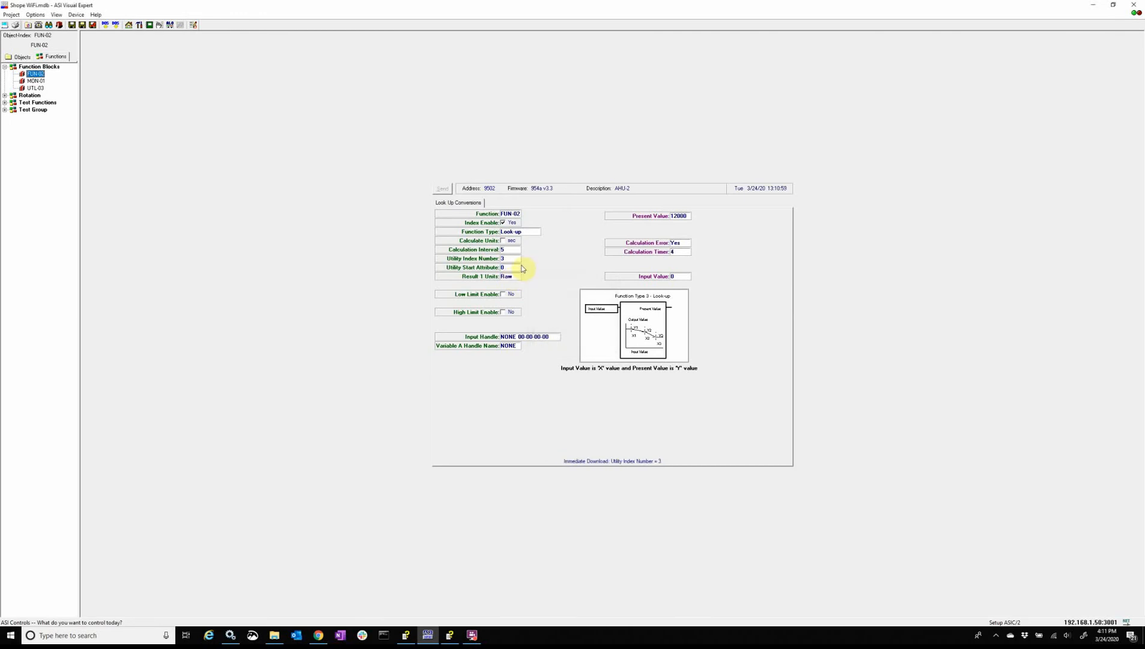
double_click(512, 268)
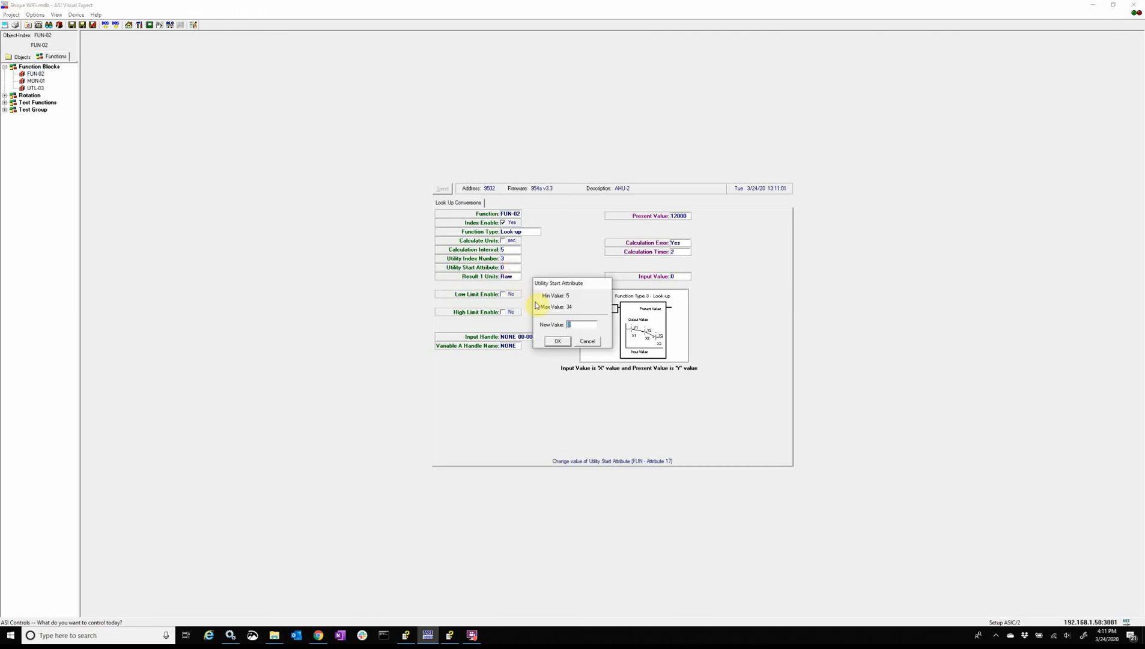
type("10")
key("Return")
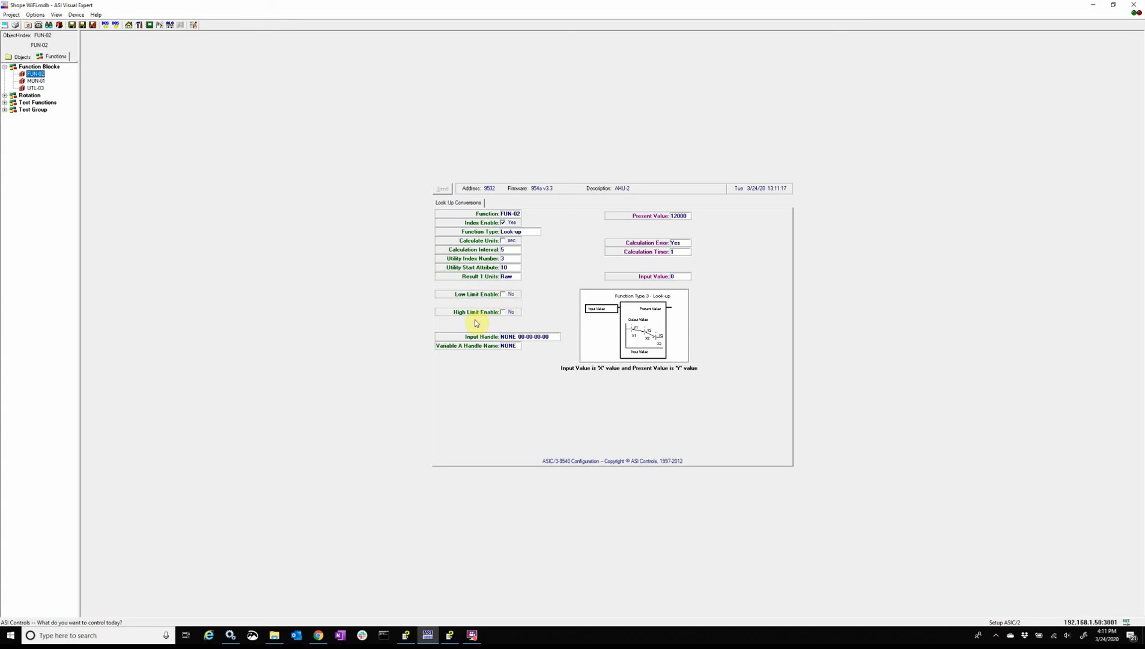
left_click(503, 295)
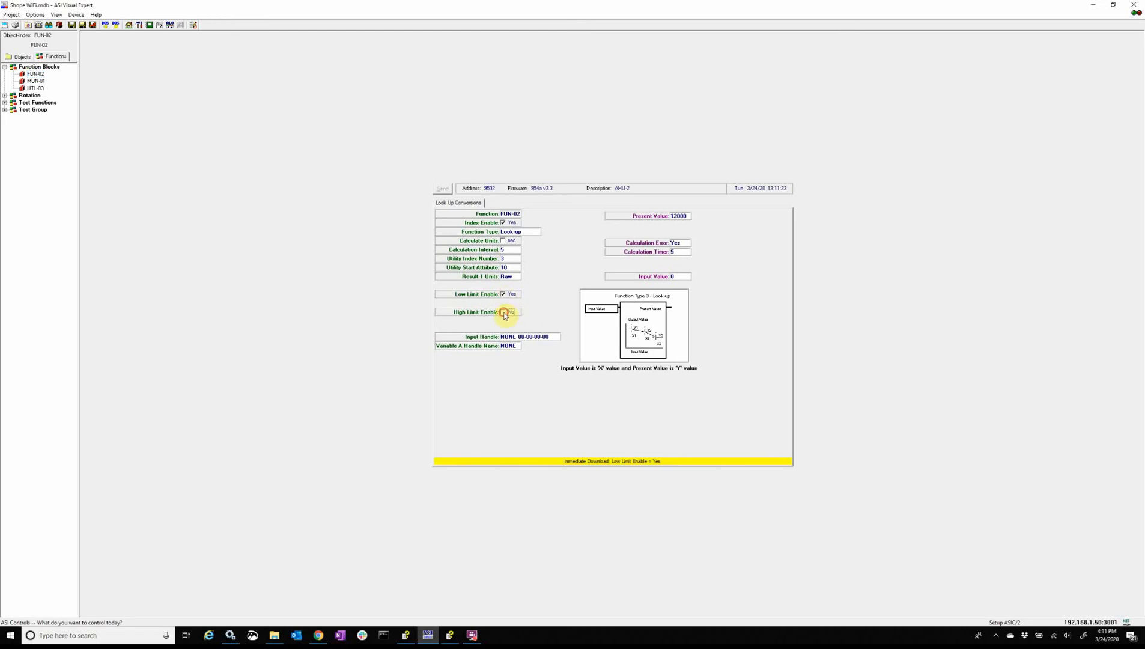
left_click(503, 312)
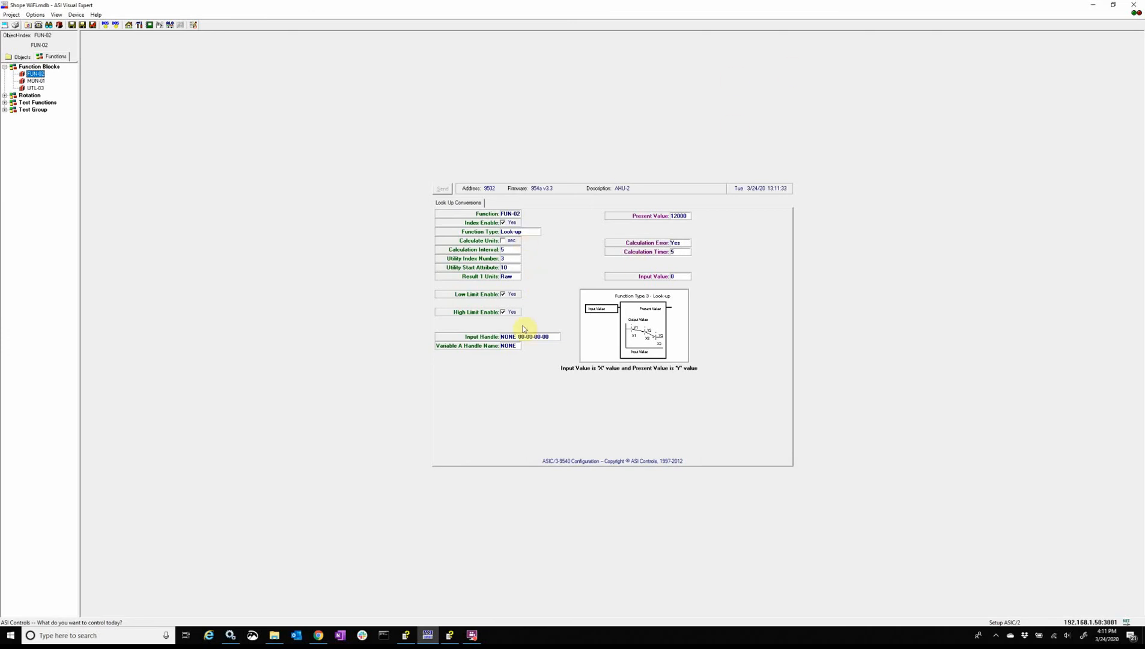
Step: Open the UTL-03 utility block's attributes and set A10 to 2
left_click(36, 88)
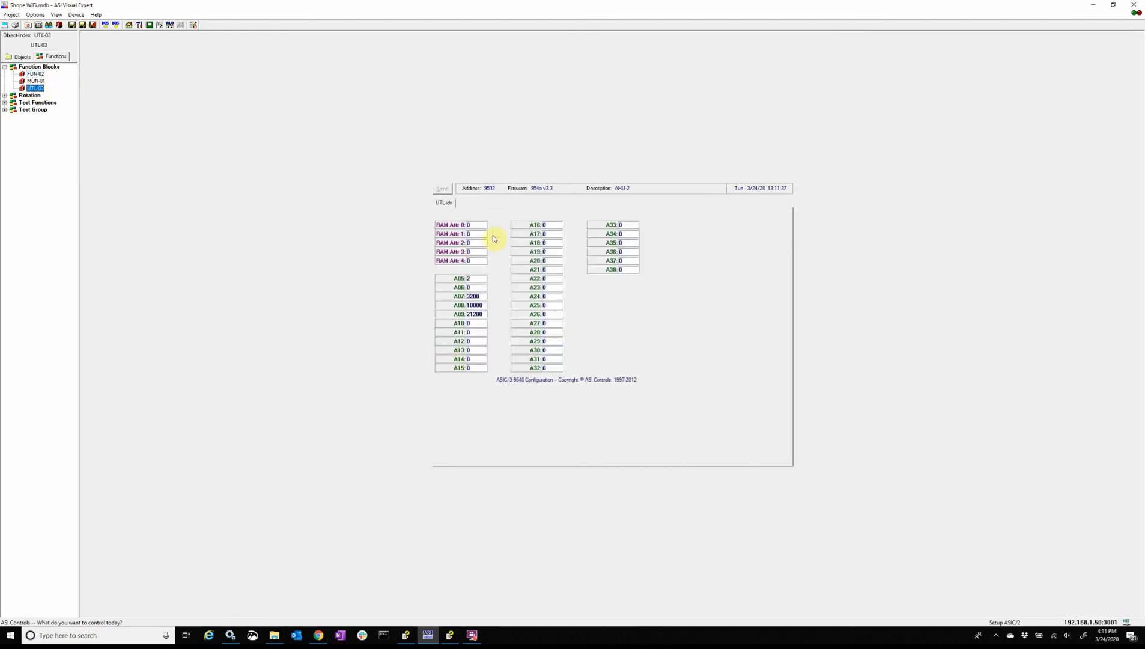
double_click(478, 325)
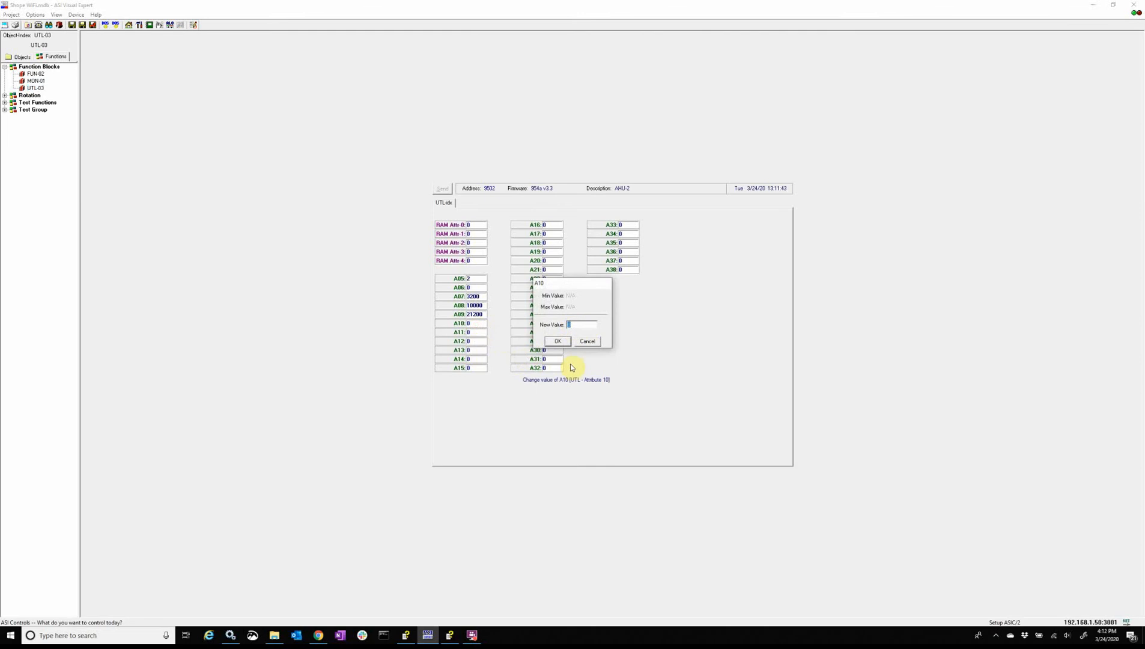
type("2")
key("Return")
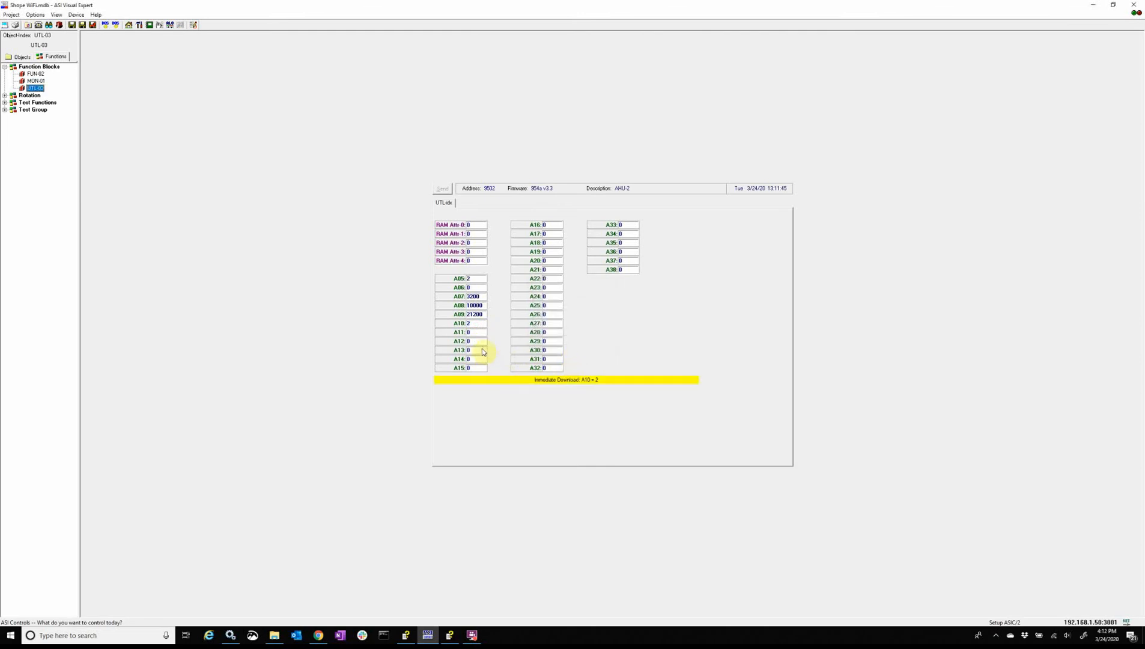
Step: Set UTL-03 attribute A11 to 3000 and A12 to 10000
double_click(477, 332)
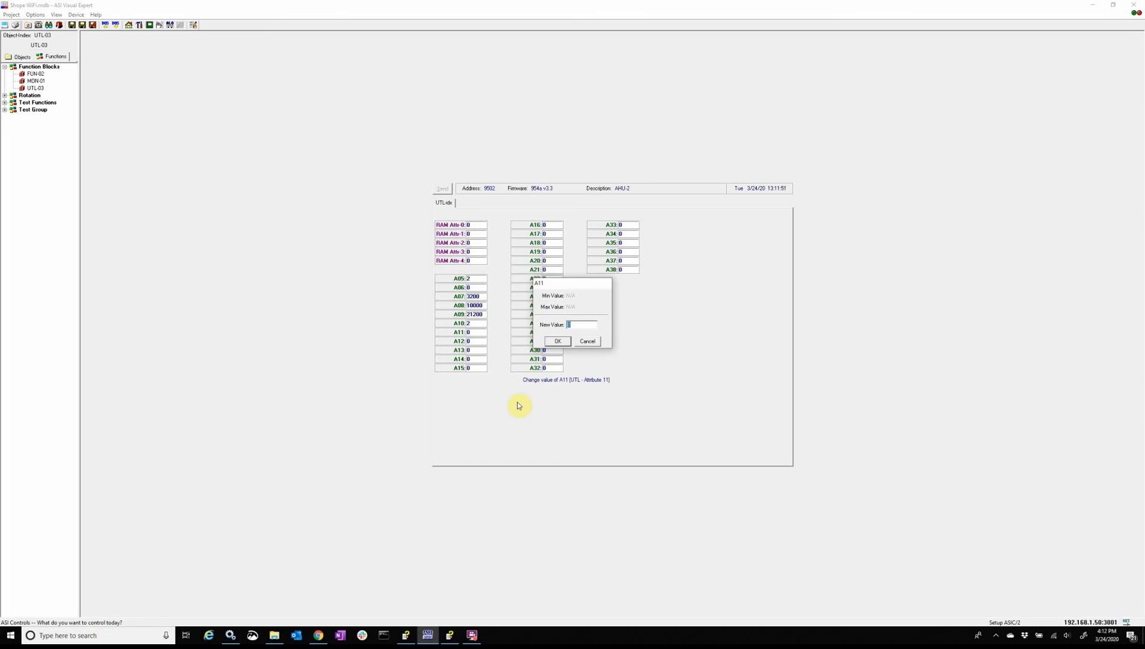
type("3000")
key("Return")
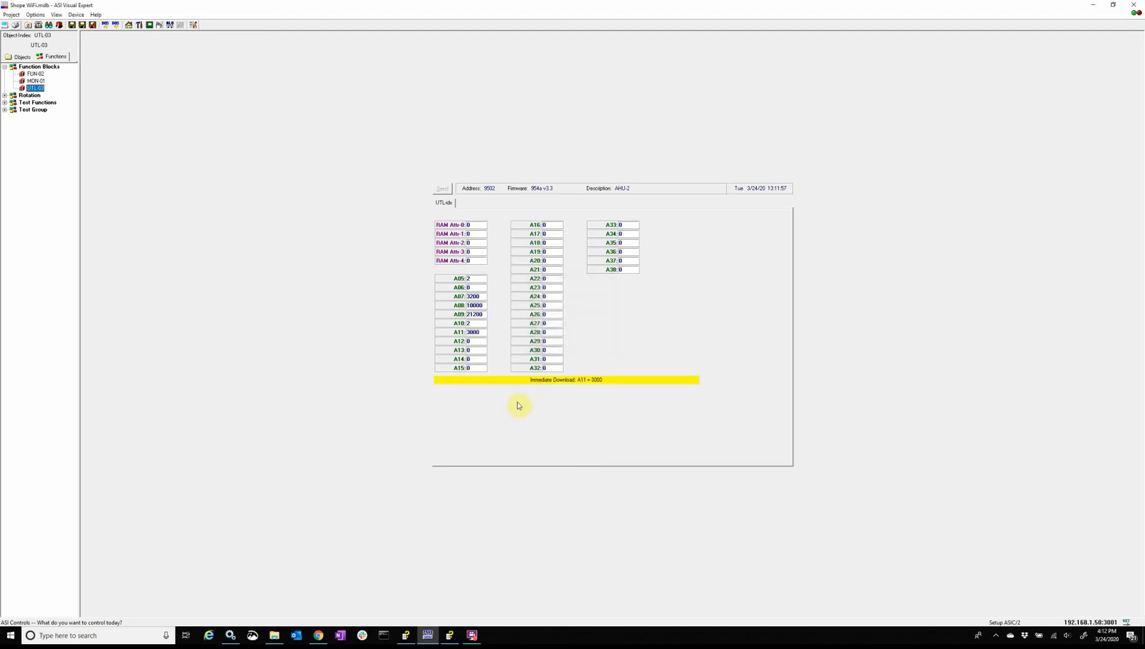
double_click(467, 341)
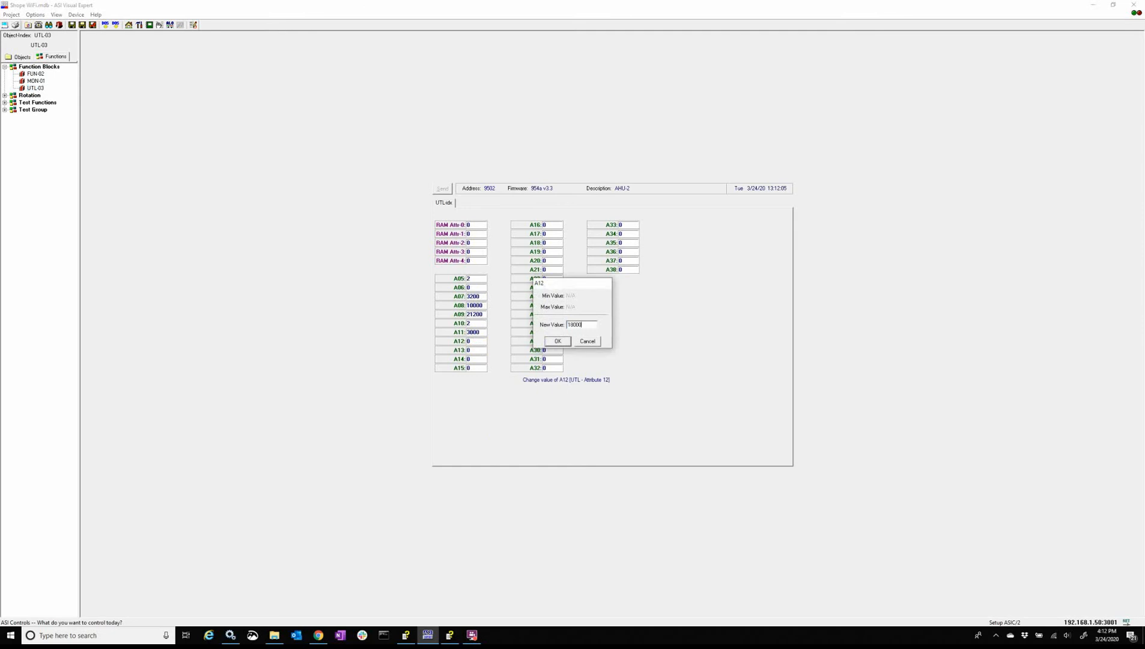
key("Return")
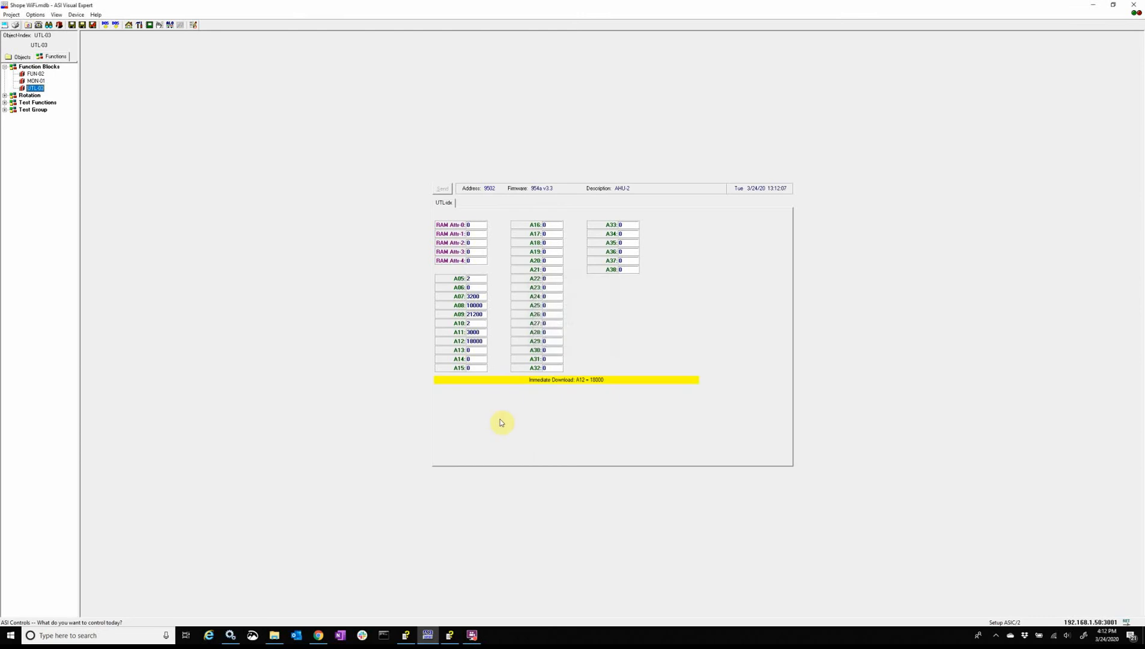
Step: Set UTL-03 attribute A13 to 6000 and A14 to 12000
double_click(480, 349)
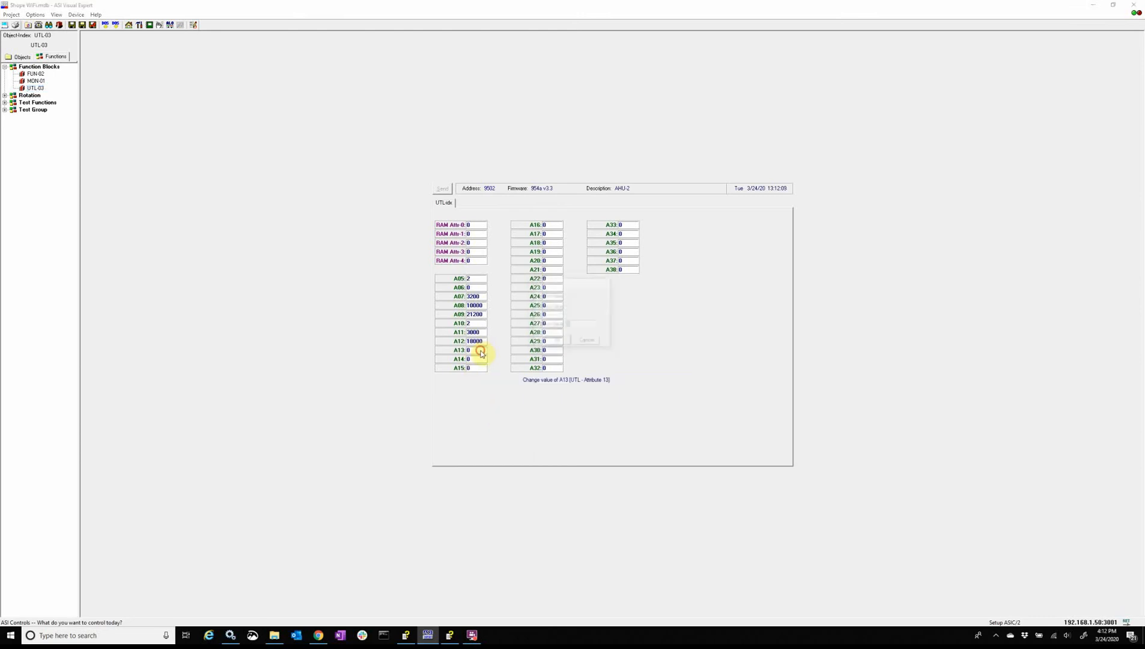
type("6000")
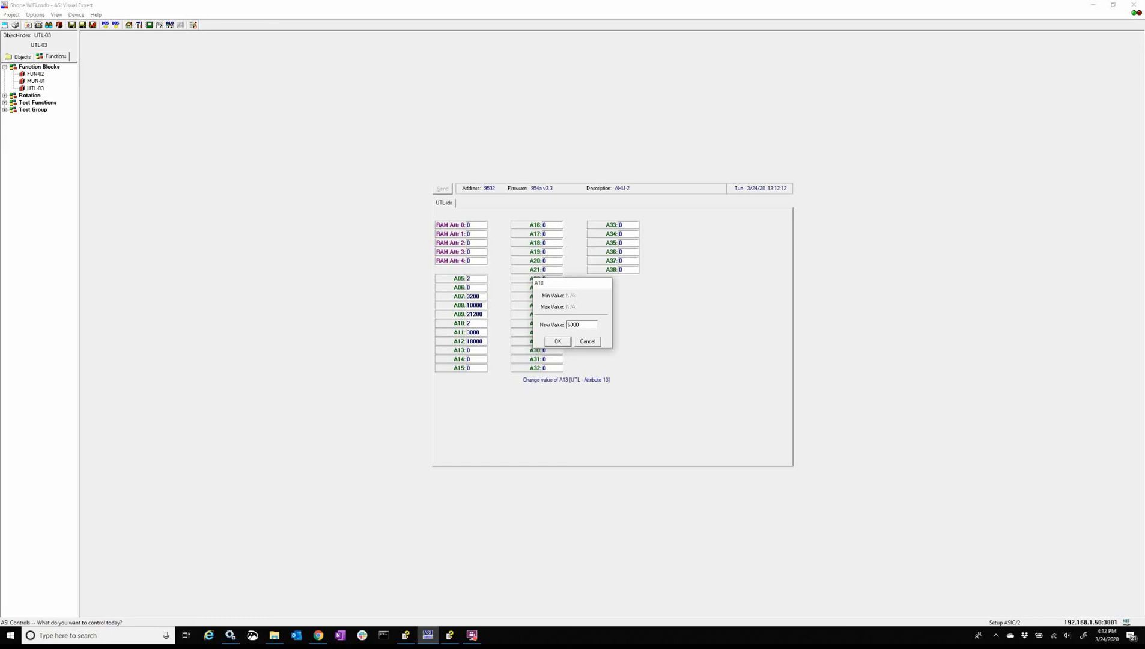
key("Return")
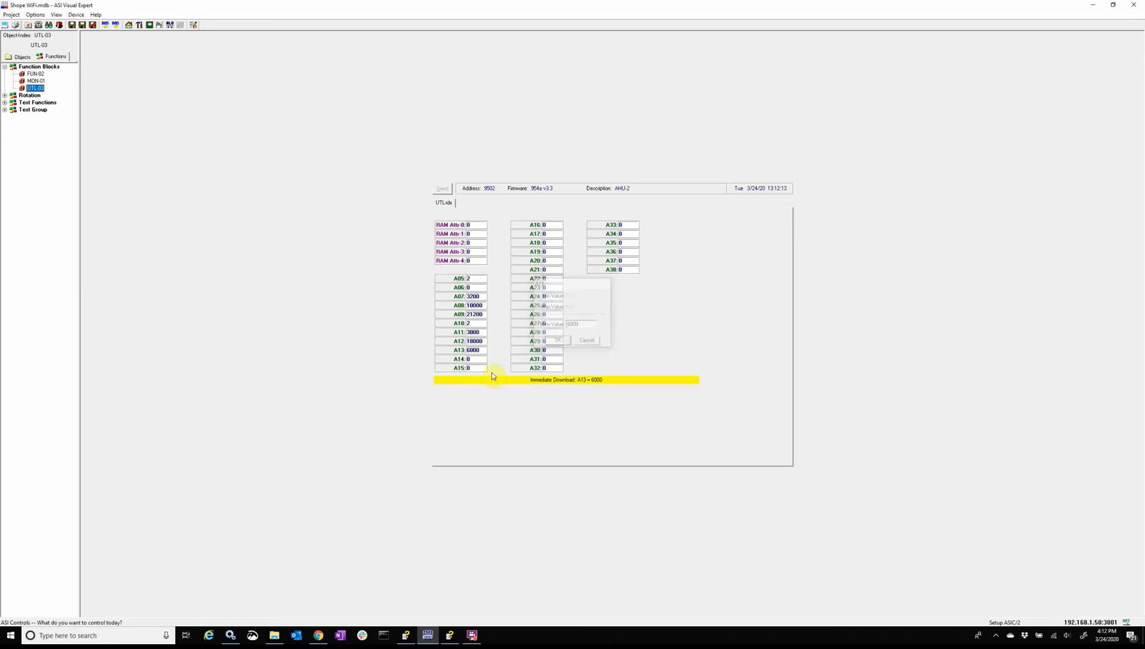
double_click(479, 360)
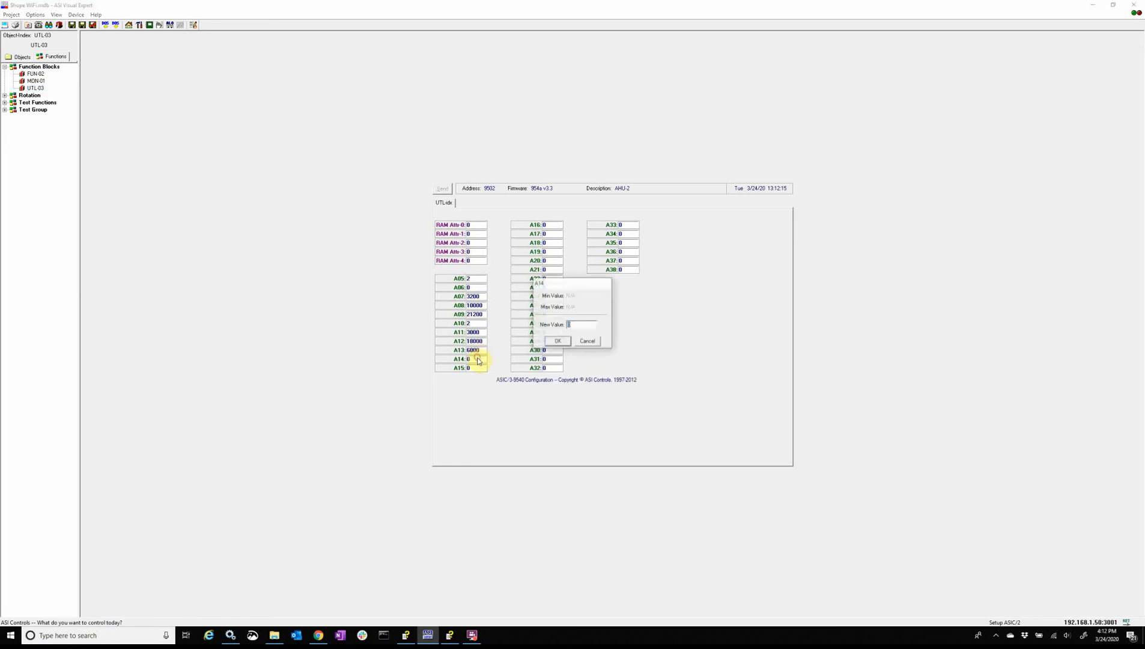
type("1200")
key("Return")
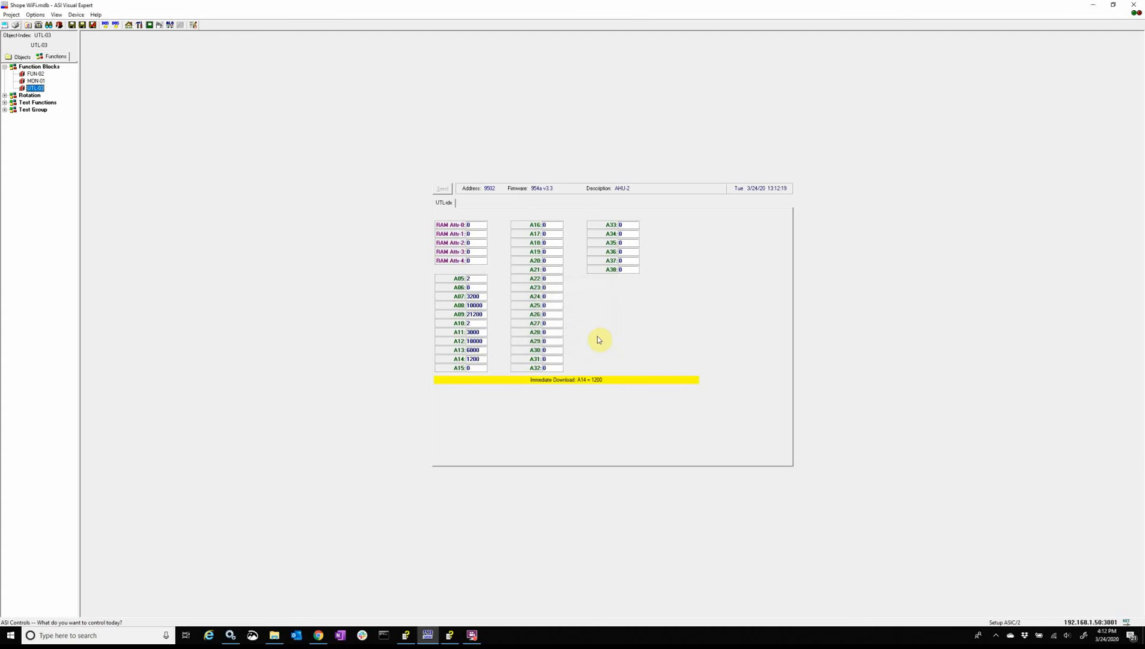
double_click(481, 359)
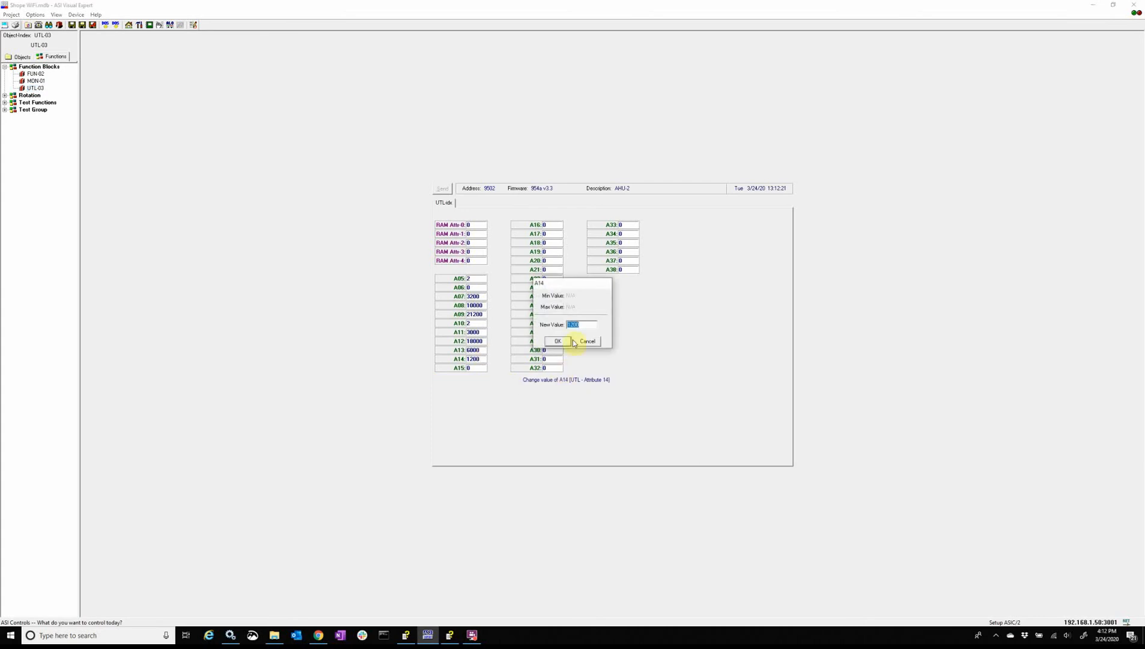
left_click(587, 326)
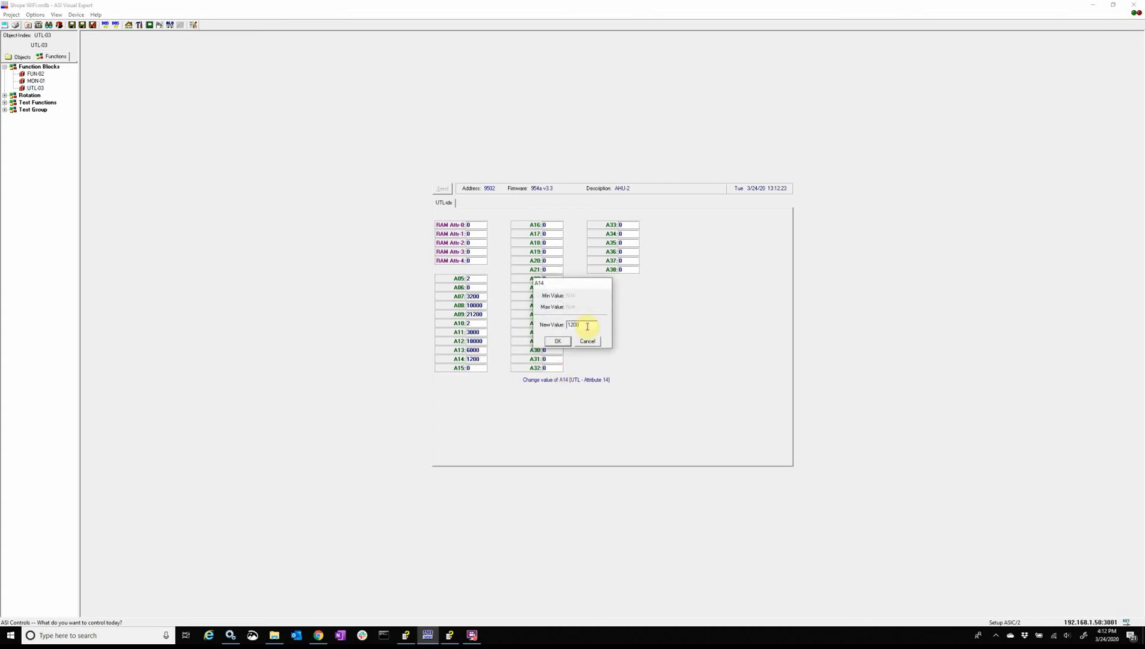
type("0")
key("Return")
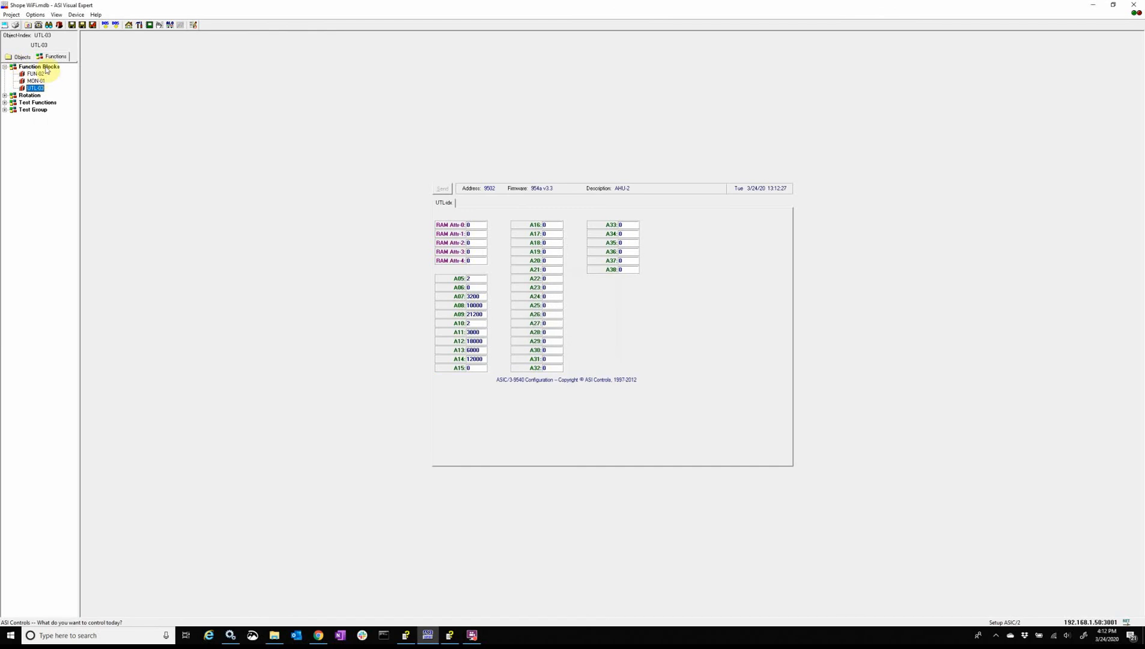
Step: In the Function Blocks diagram, wire the upper output of FUN-02 to an input of MON-01 and nudge FUN-02 slightly down and right
left_click(46, 67)
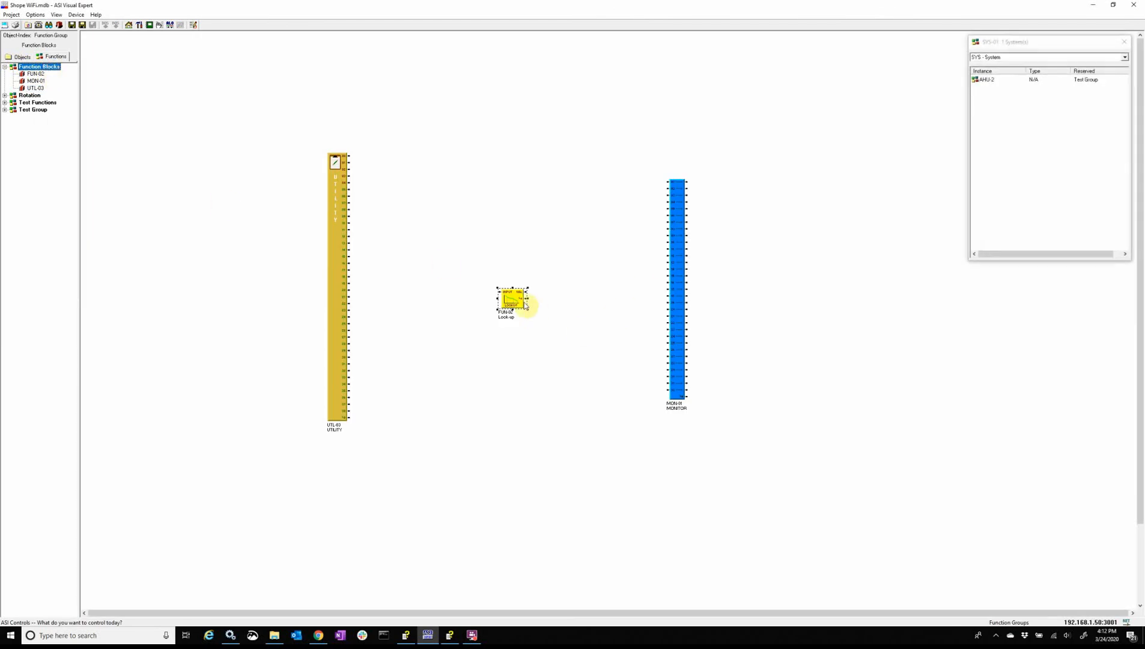
left_click_drag(526, 292, 670, 289)
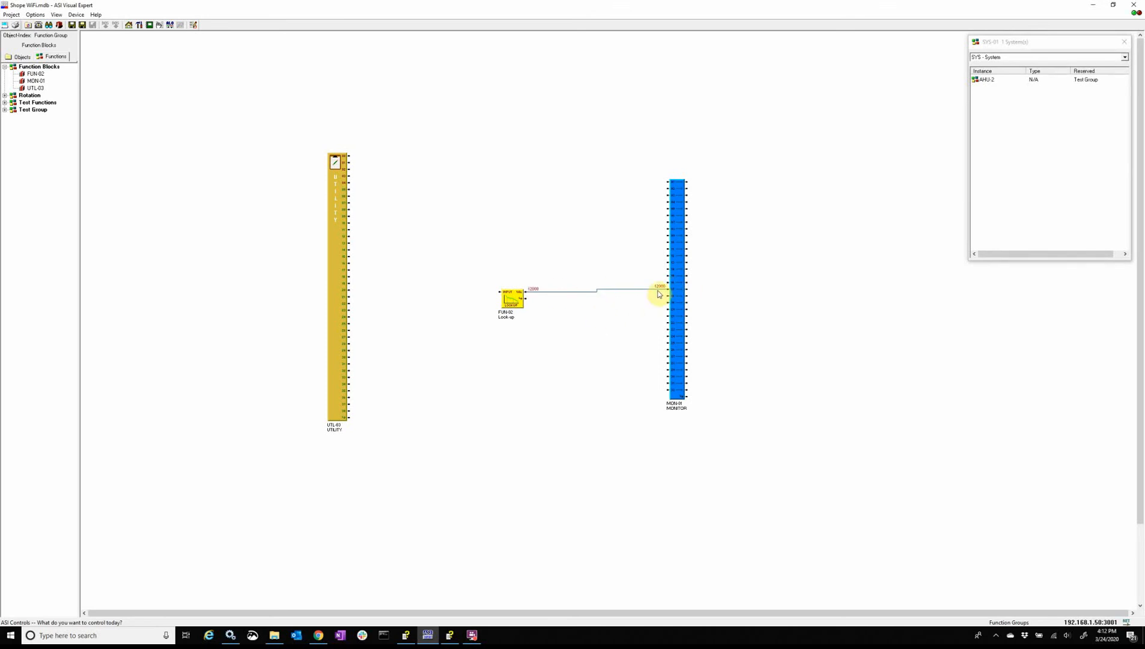
left_click_drag(513, 299, 521, 304)
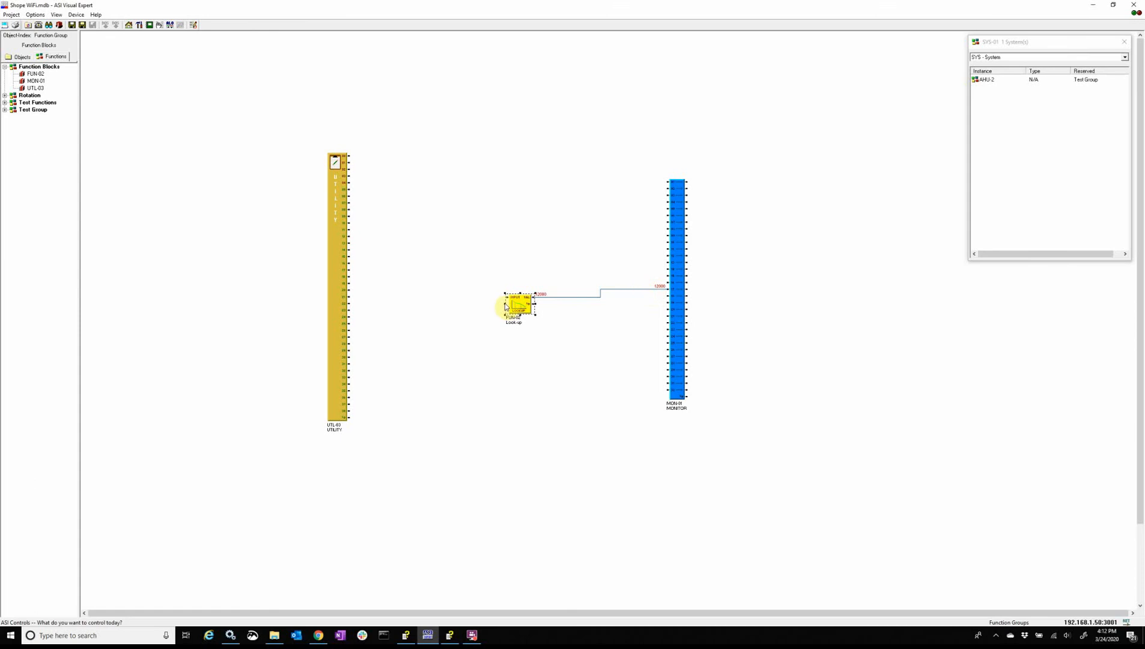
Step: Attach a constant value of 3000 to the input of the FUN-02 look-up block
left_click_drag(507, 296, 520, 288)
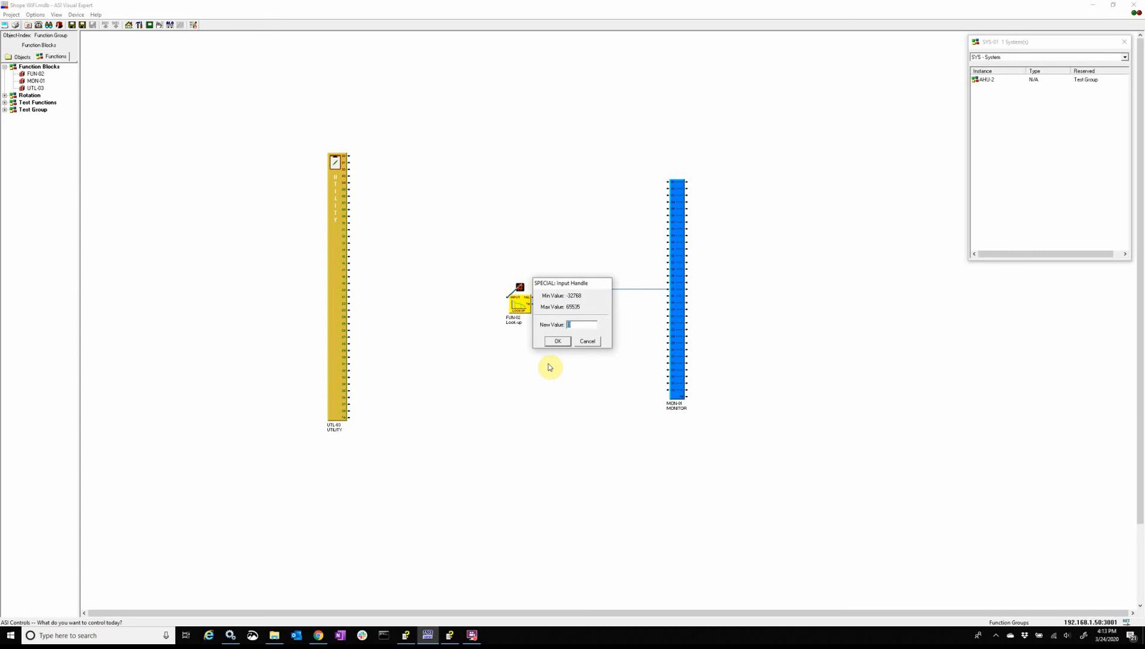
type("3000")
key("Return")
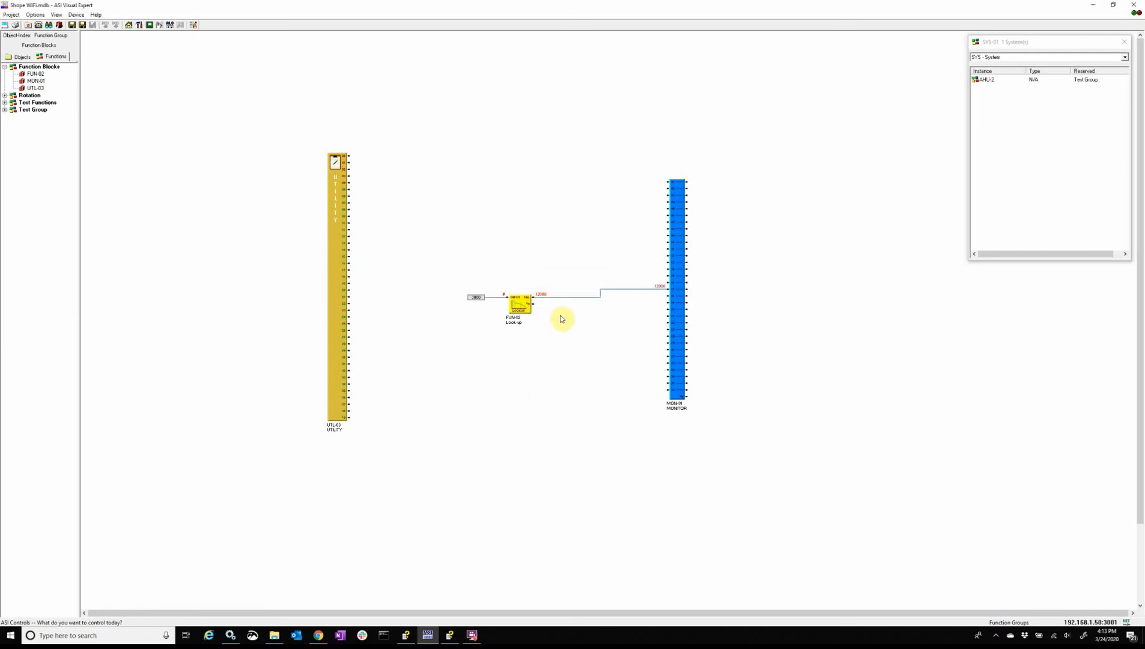
Step: Change the constant feeding the FUN-02 input to 6000
double_click(475, 298)
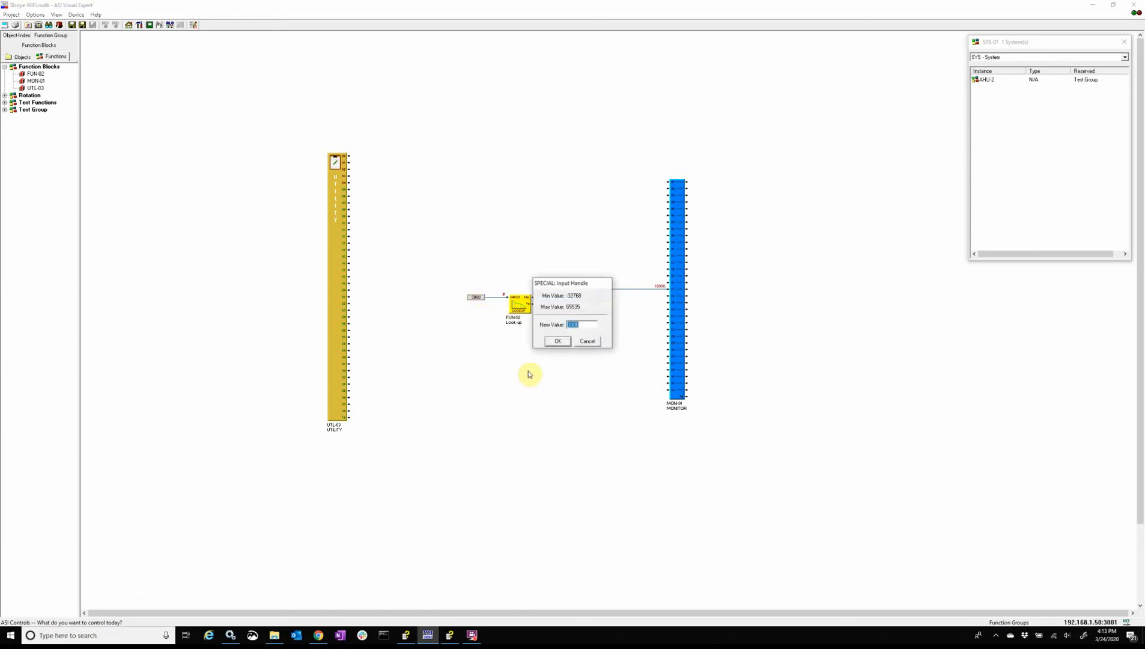
type("6")
key("Return")
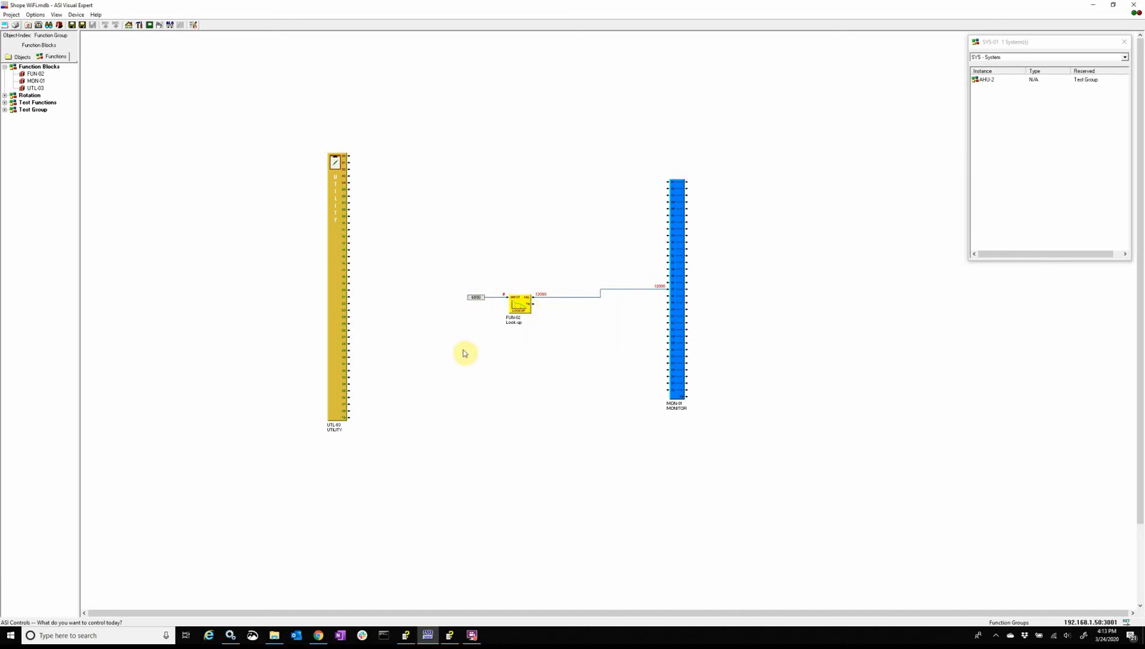
Step: Review the configuration properties of the FUN-02 look-up block, then return to the Function Blocks diagram
right_click(519, 304)
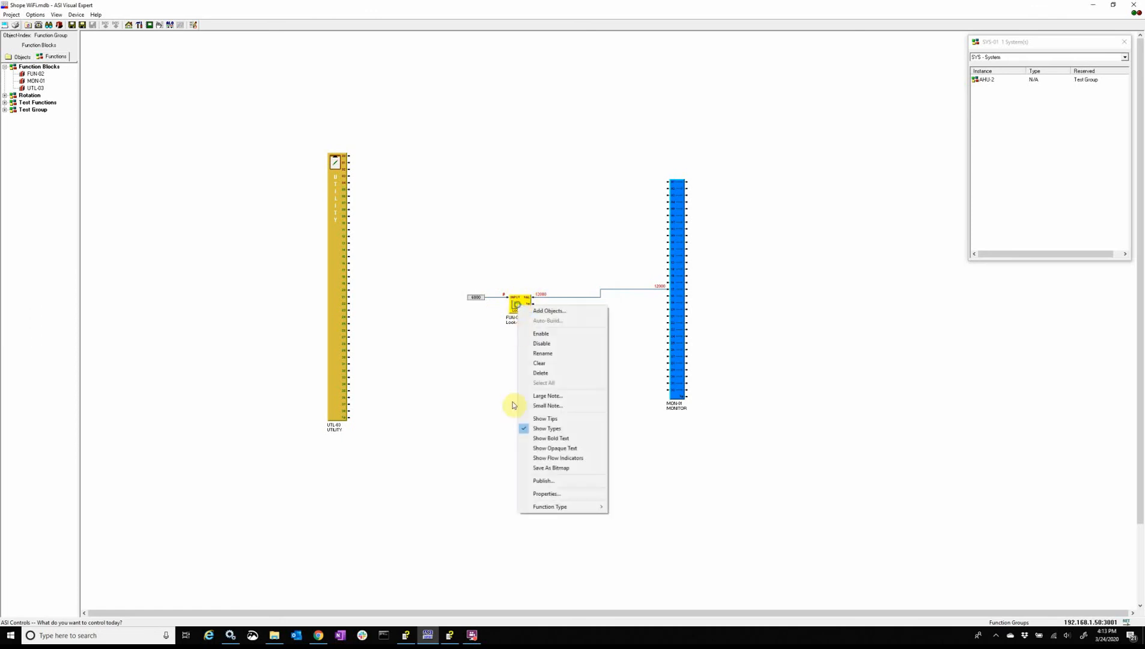
left_click(544, 494)
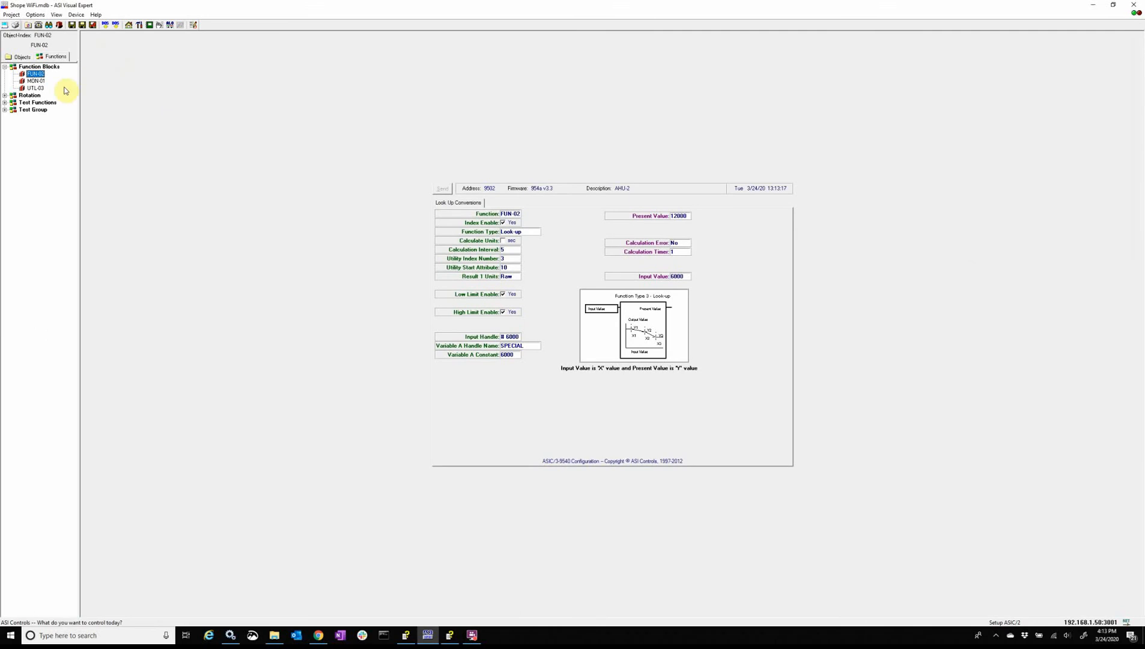
left_click(38, 66)
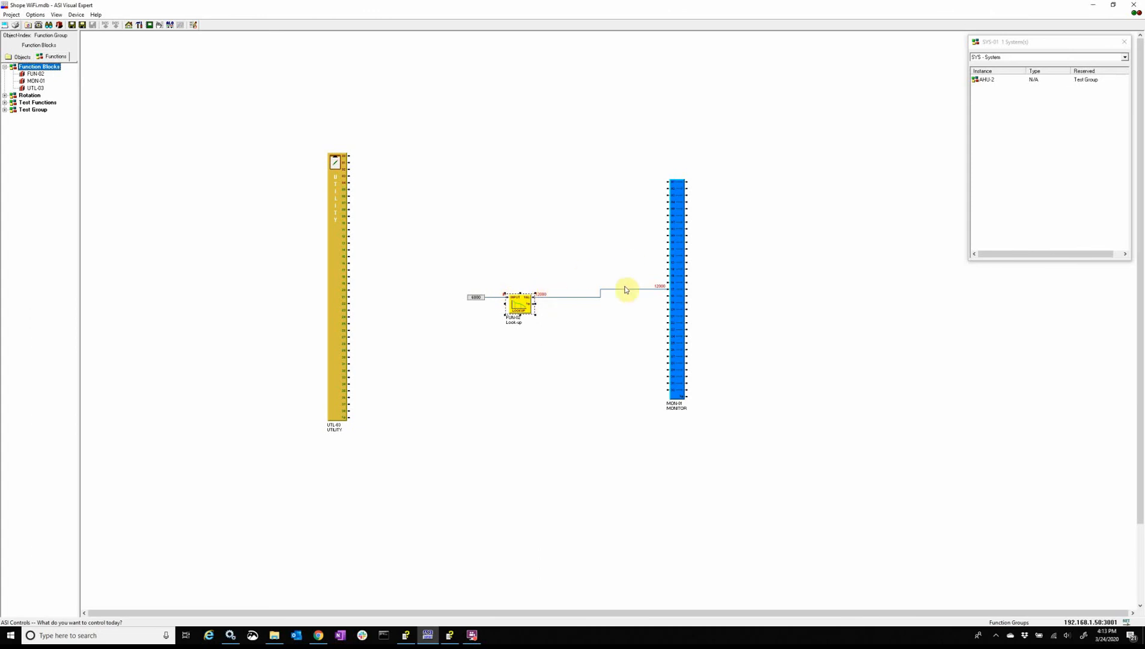
Step: Set the constant feeding the FUN-02 input to 4523 as an in-between test value
double_click(476, 302)
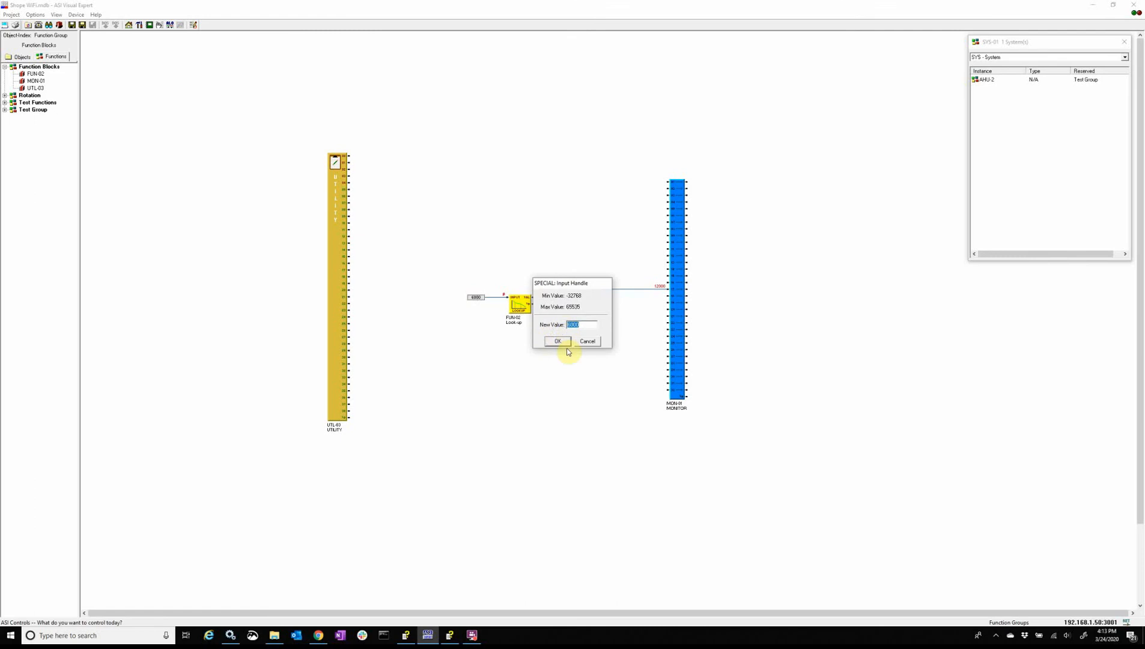
type("4523")
key("Return")
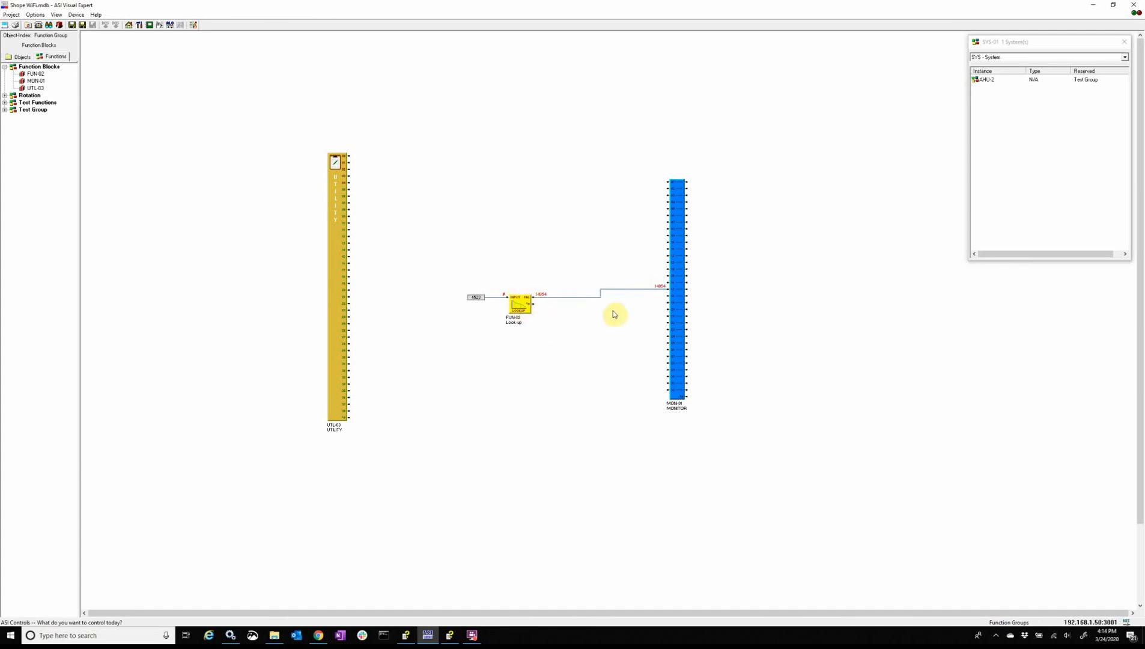
Step: Add the FUN-01_C to F look-up function above FUN-02 in the diagram and wire its upper output to an input of MON-01
left_click(990, 61)
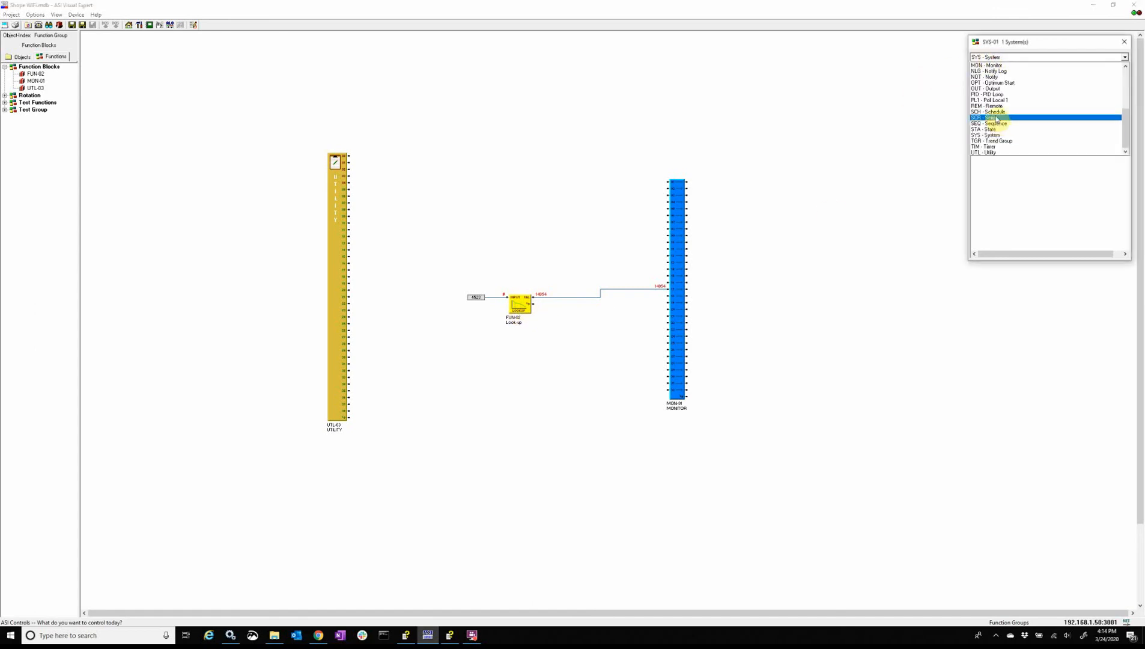
scroll(991, 102, "up", 3)
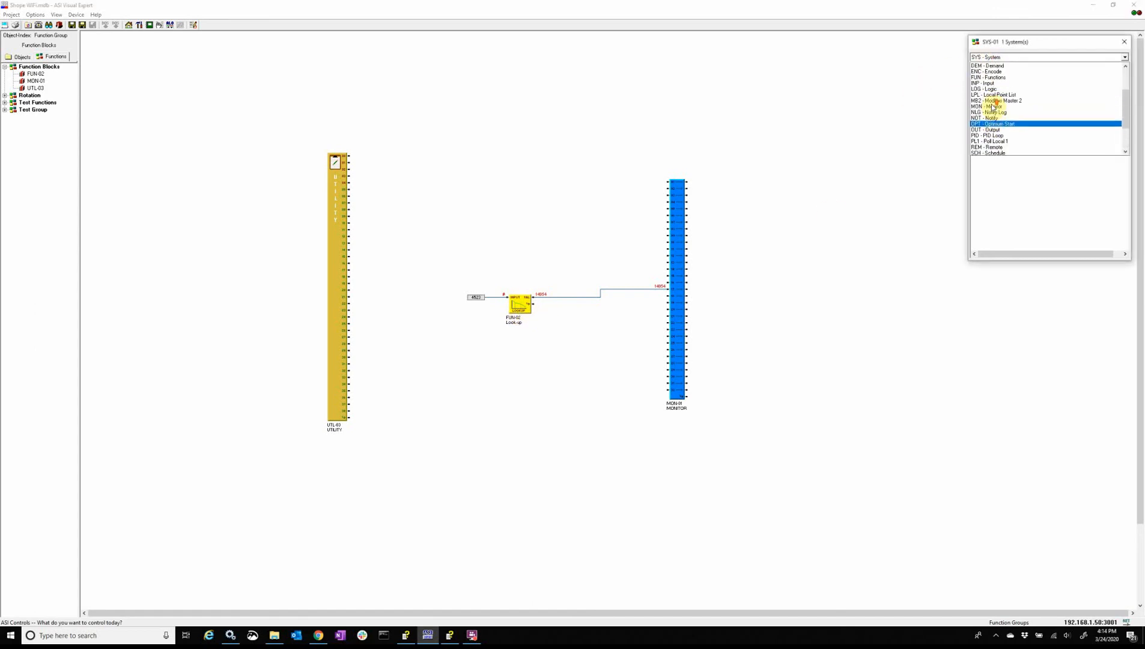
left_click(989, 83)
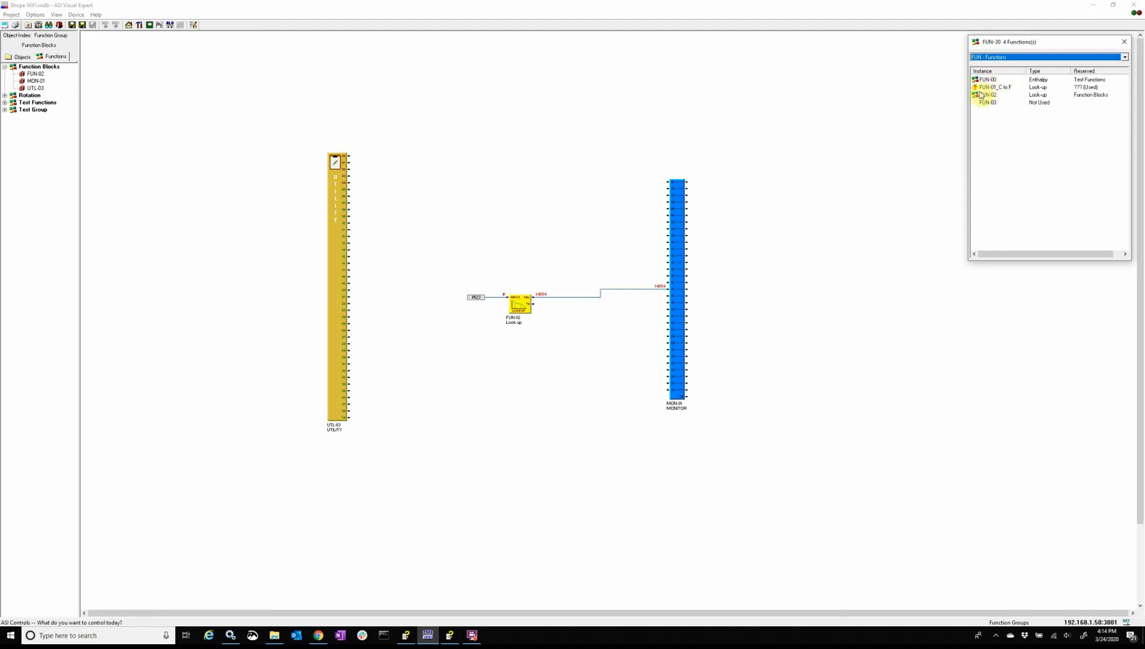
left_click_drag(988, 89, 525, 257)
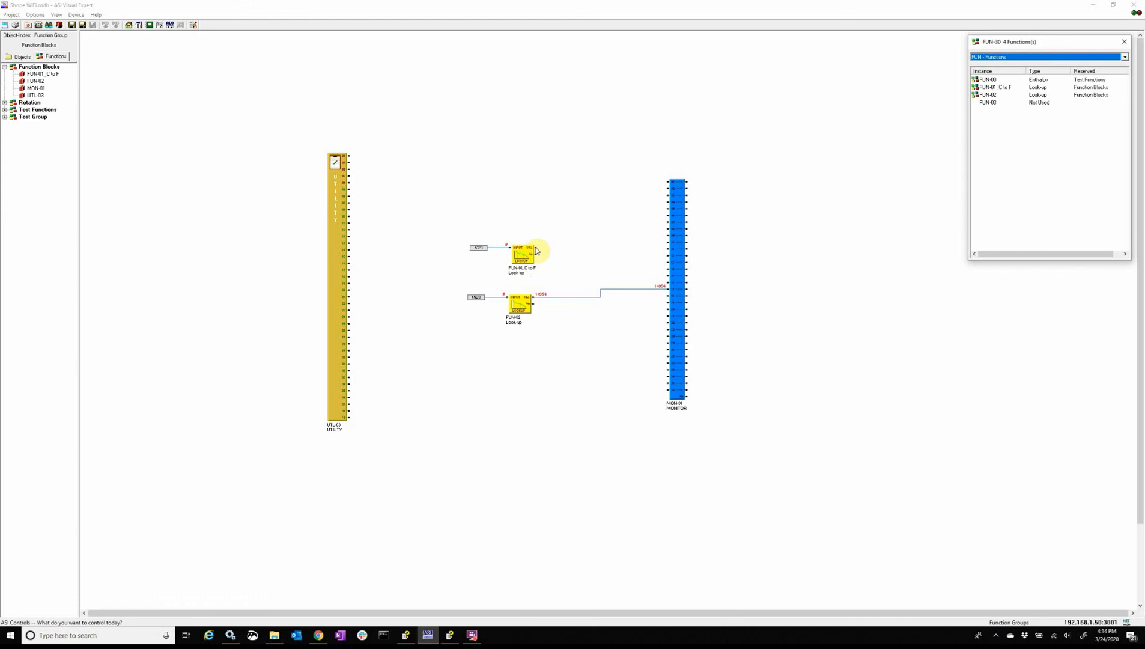
left_click_drag(536, 251, 669, 226)
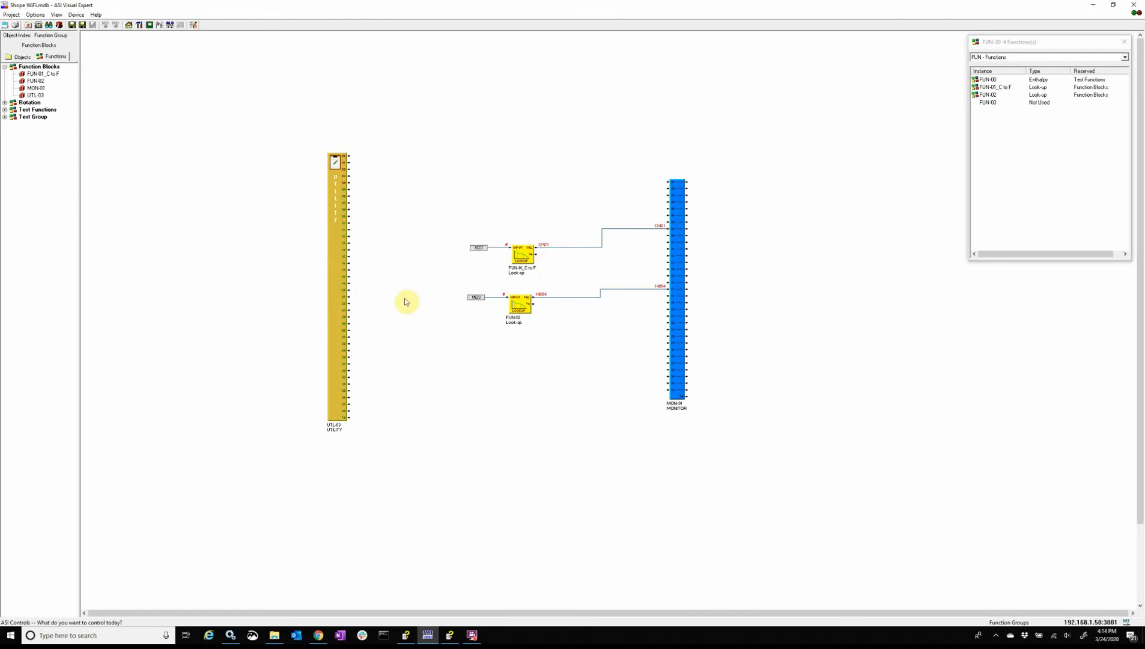
Step: Review the UTL-03 attribute values holding the look-up tables, then go back to the Function Blocks diagram
right_click(340, 277)
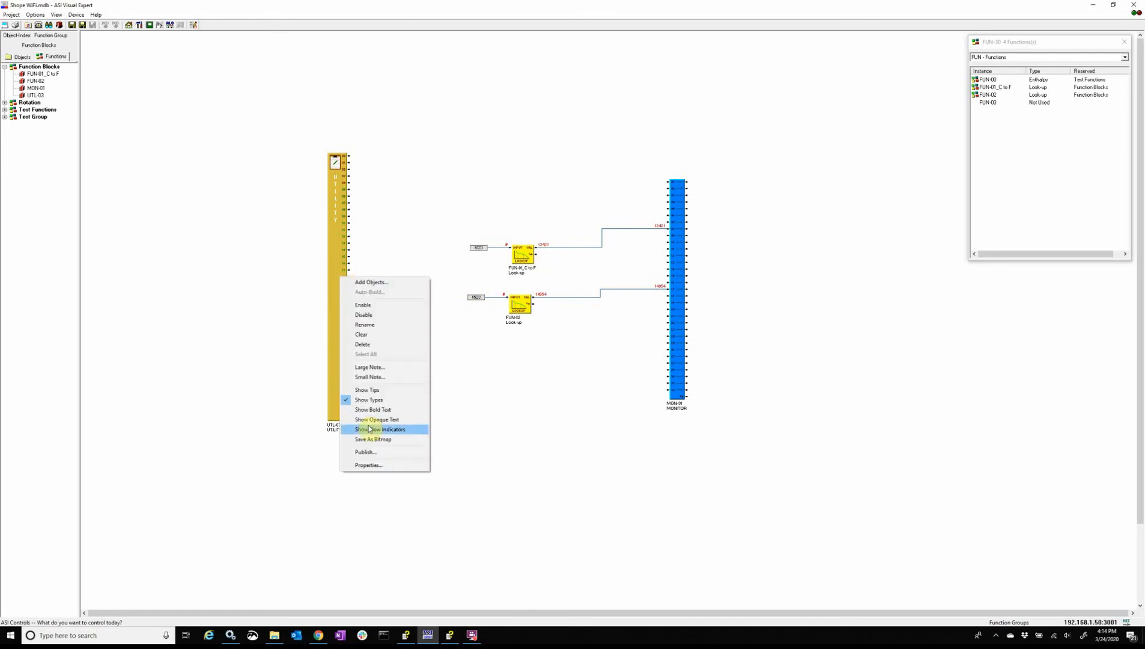
left_click(371, 465)
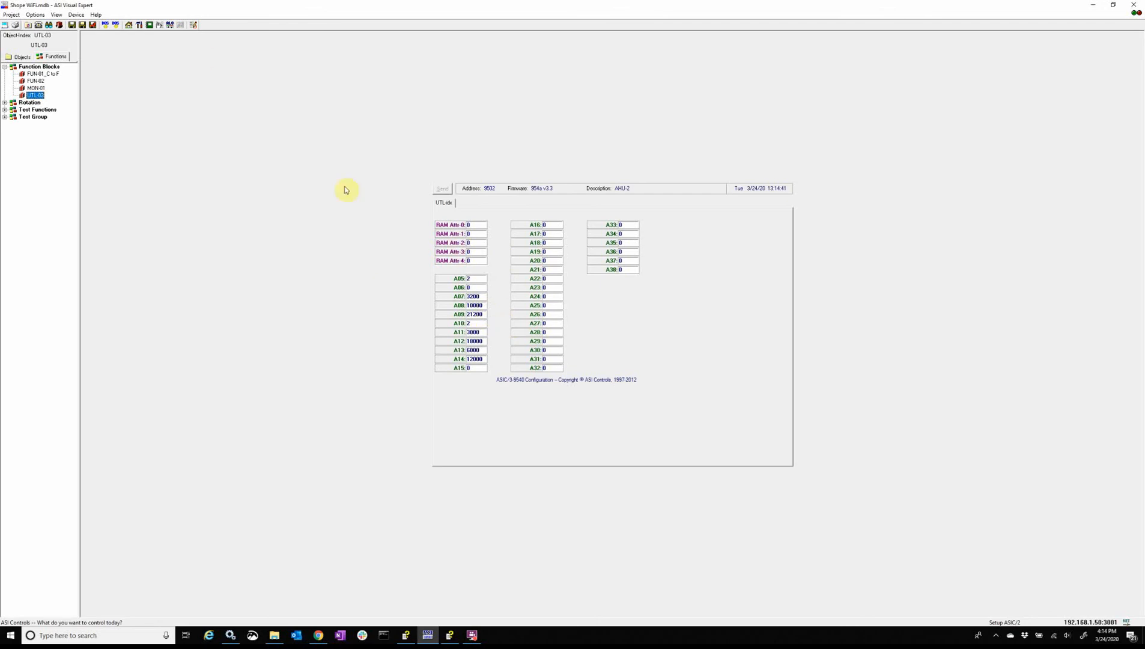
left_click(39, 66)
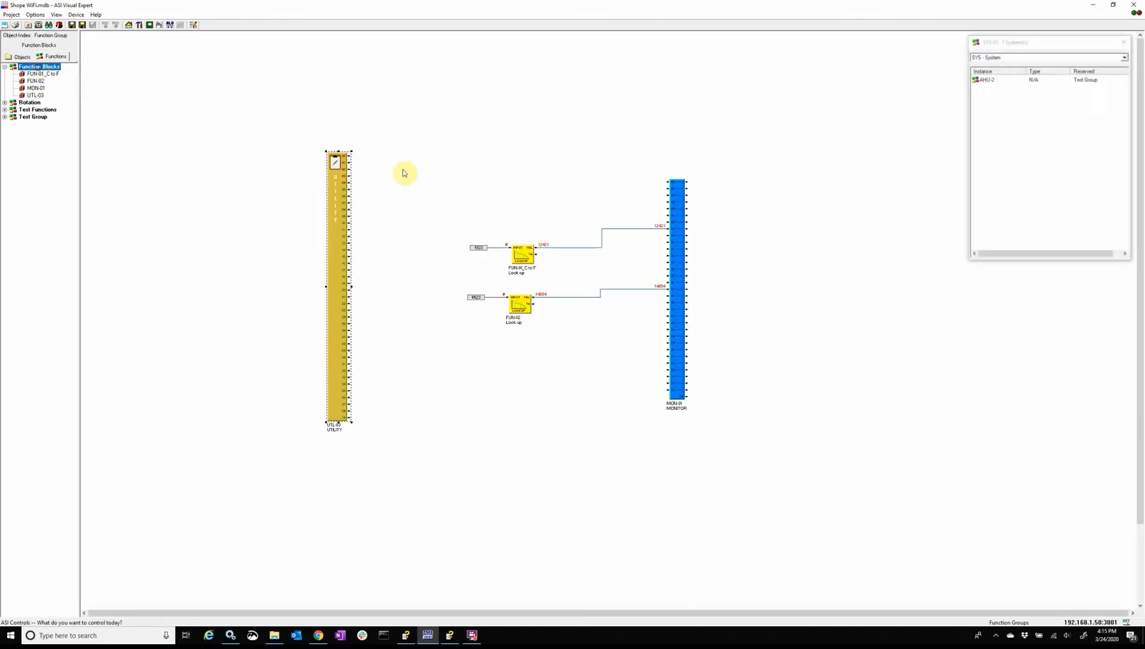